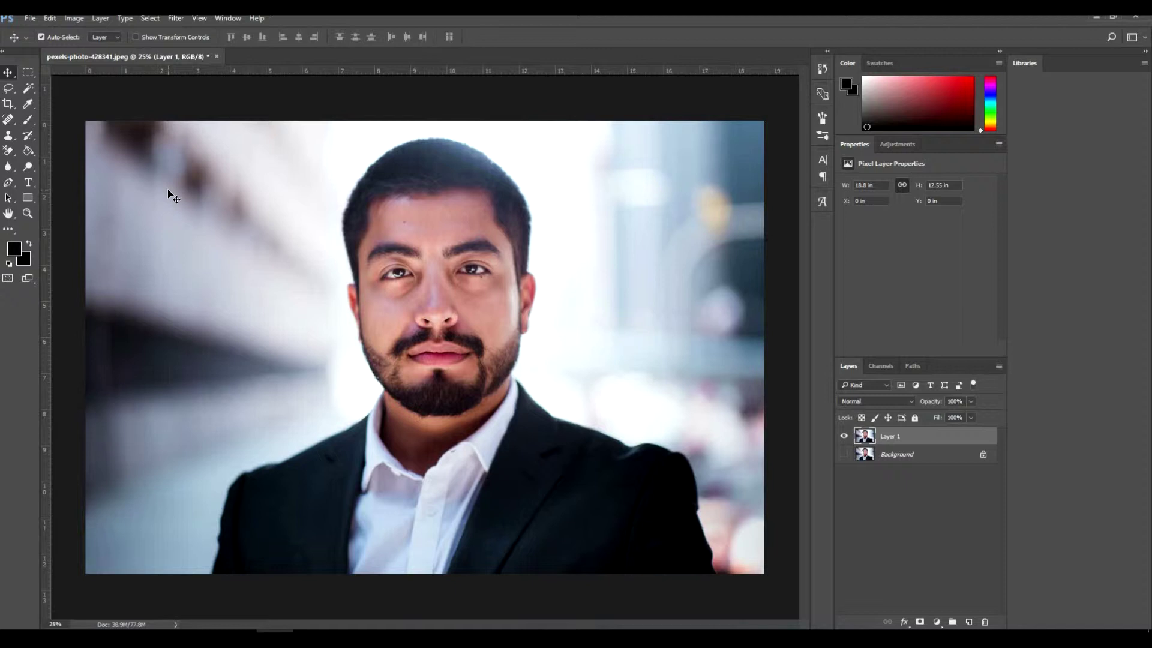
Copy the whole portrait and start a new document named pp measured in inches
key(ctrl+a)
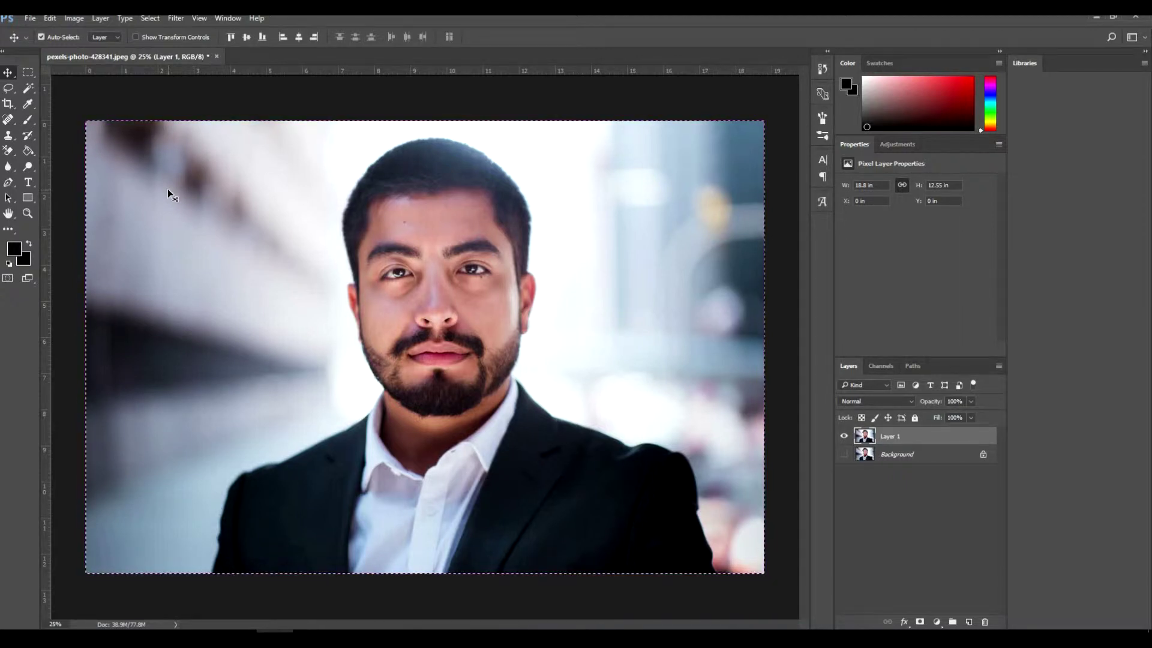
key(ctrl+c)
key(ctrl+n)
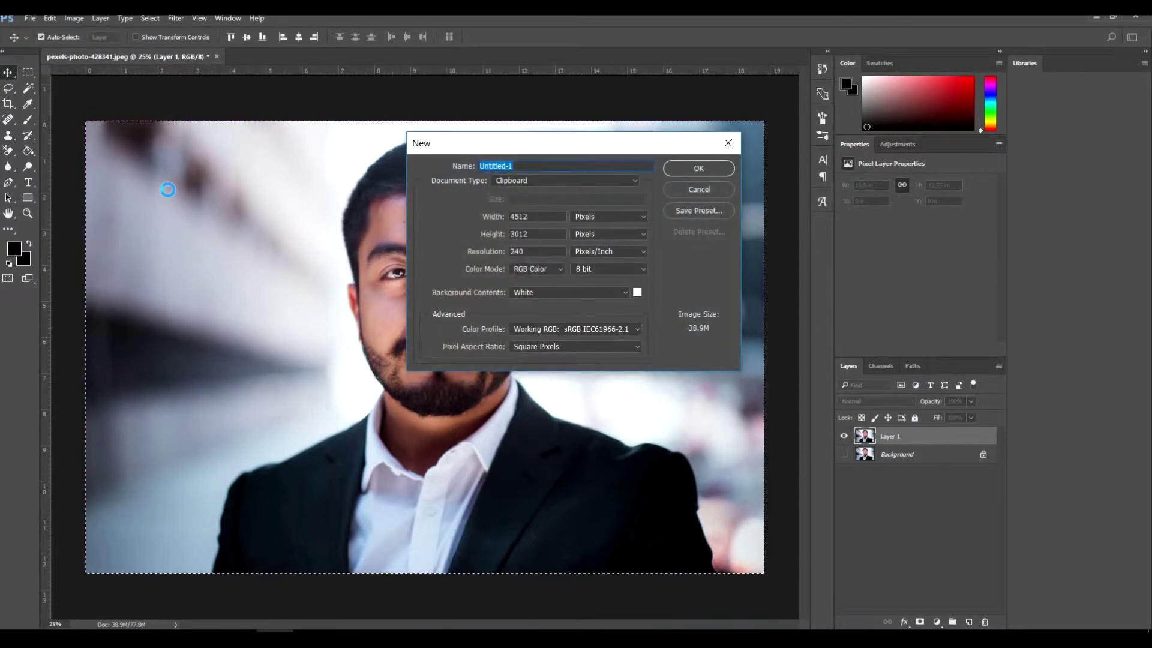
text(pp)
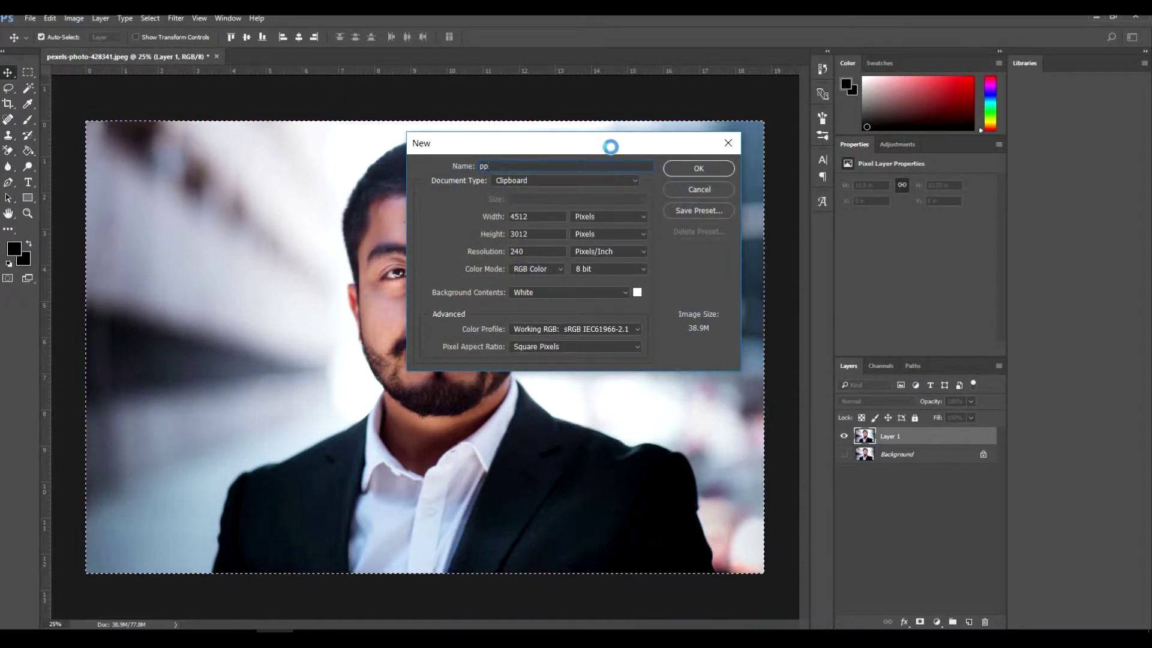
click(601, 217)
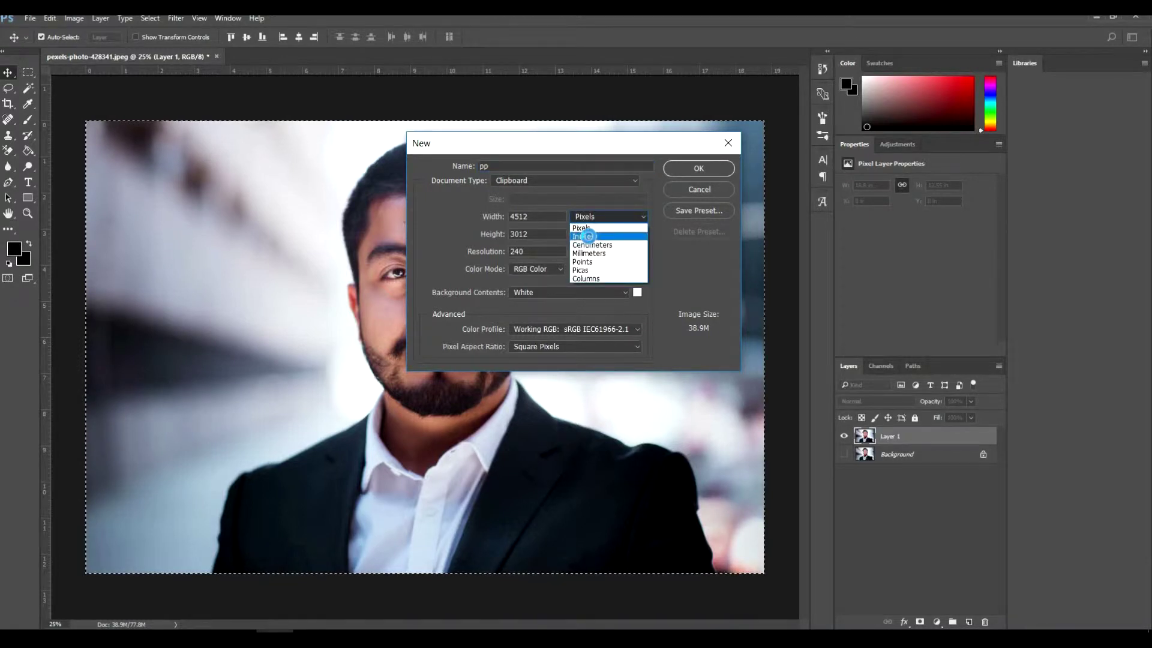
click(585, 236)
Size the pp document at 1.2 × 1.4 inches, 300 ppi, and create it
click(467, 215)
text(1.)
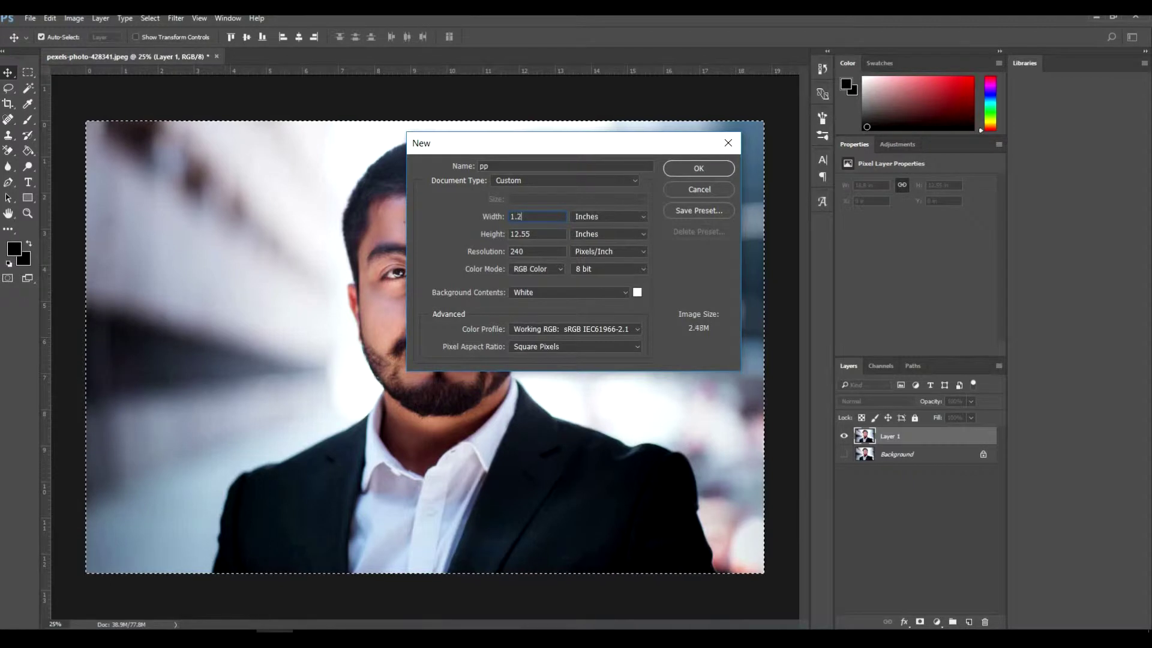
click(536, 225)
click(454, 239)
text(1.4)
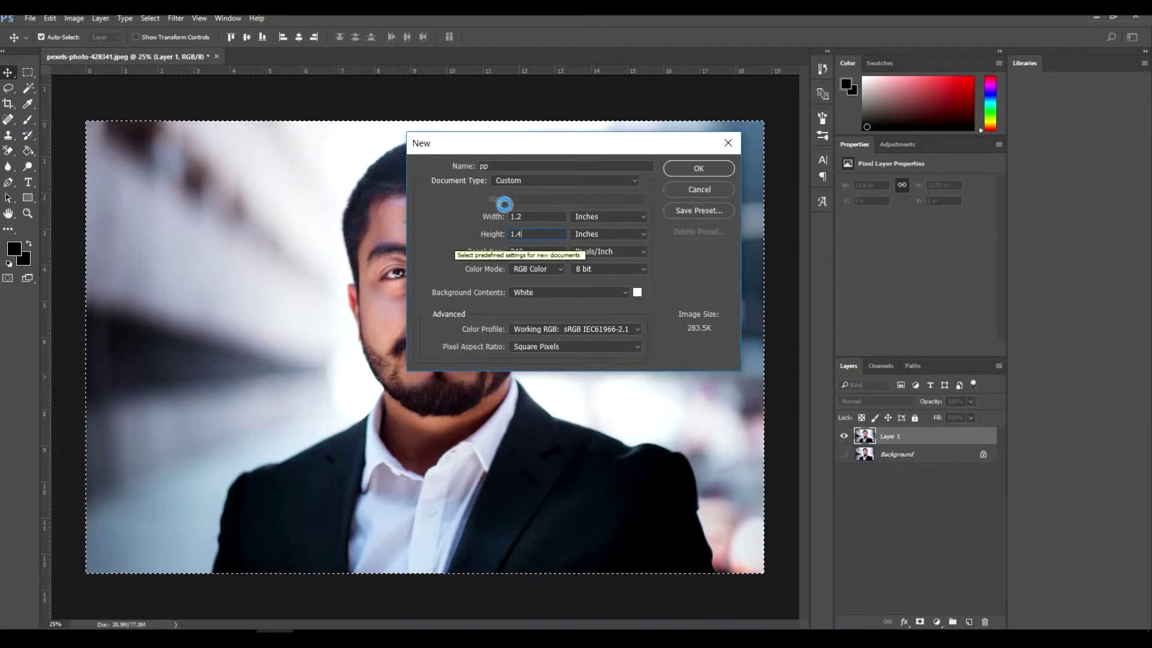
key(Tab)
click(425, 270)
text(300)
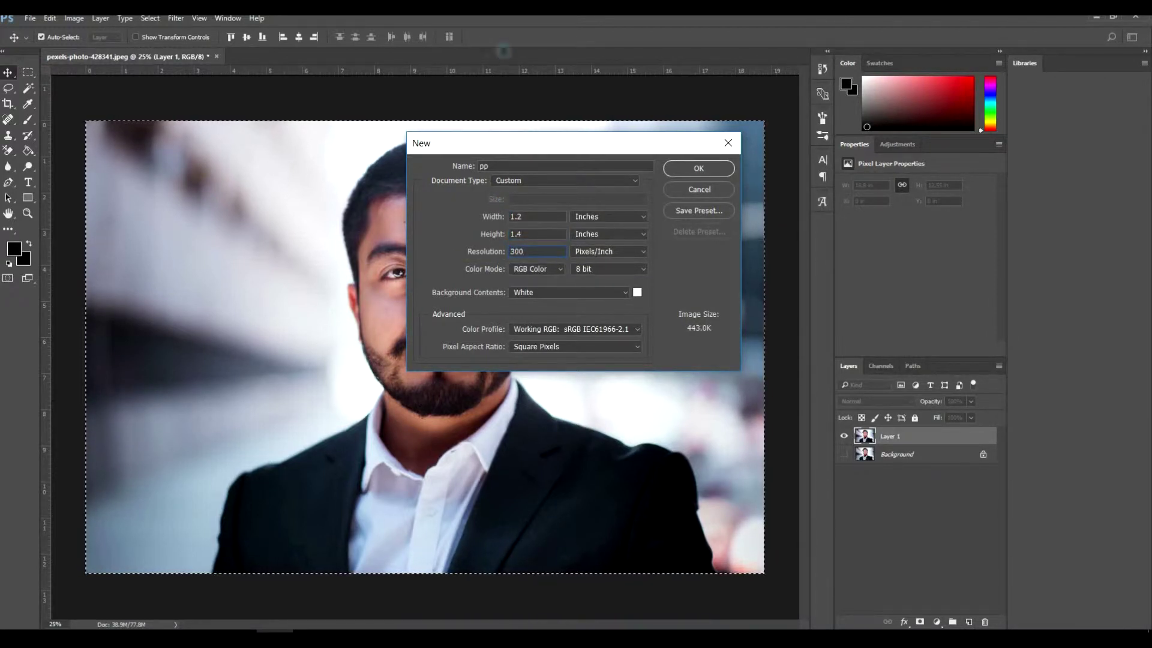
click(698, 168)
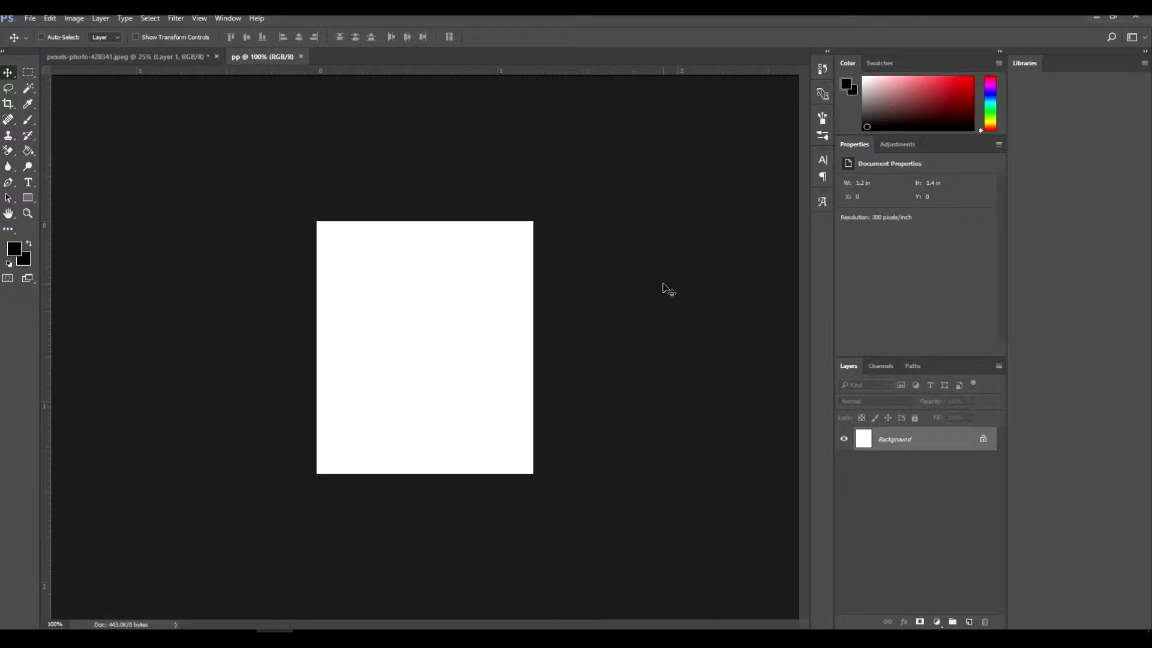
Zoom out, paste the portrait into pp as Layer 1, and start Free Transform
key(ctrl+minus)
key(ctrl+minus)
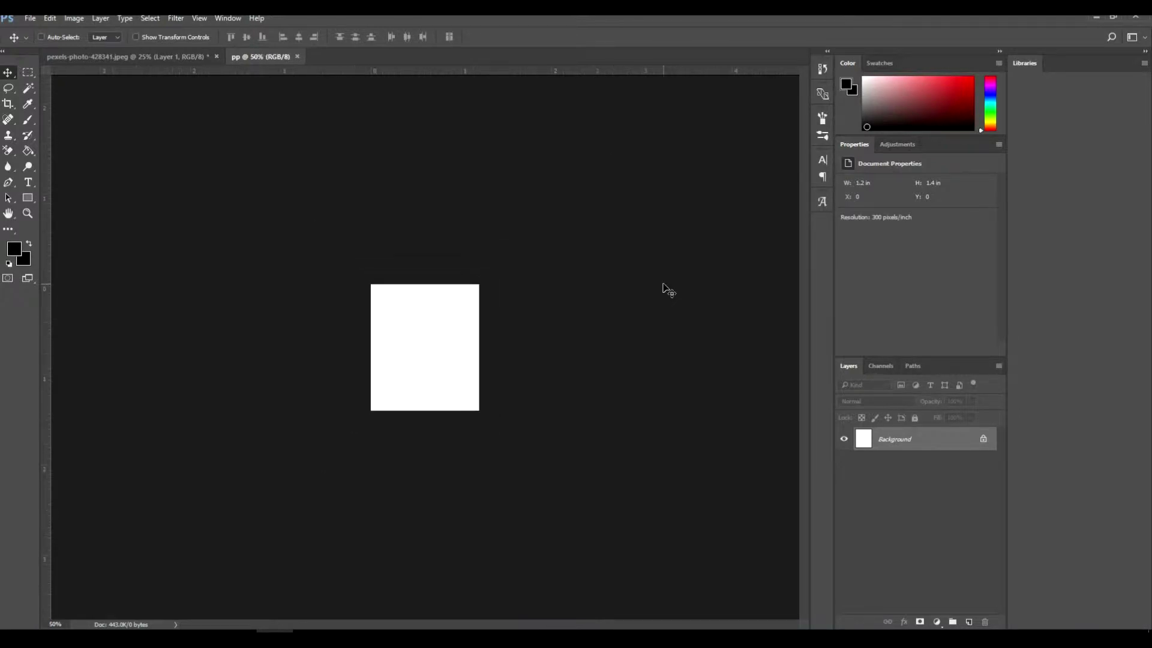
key(ctrl+minus)
key(ctrl+minus)
key(ctrl+minus)
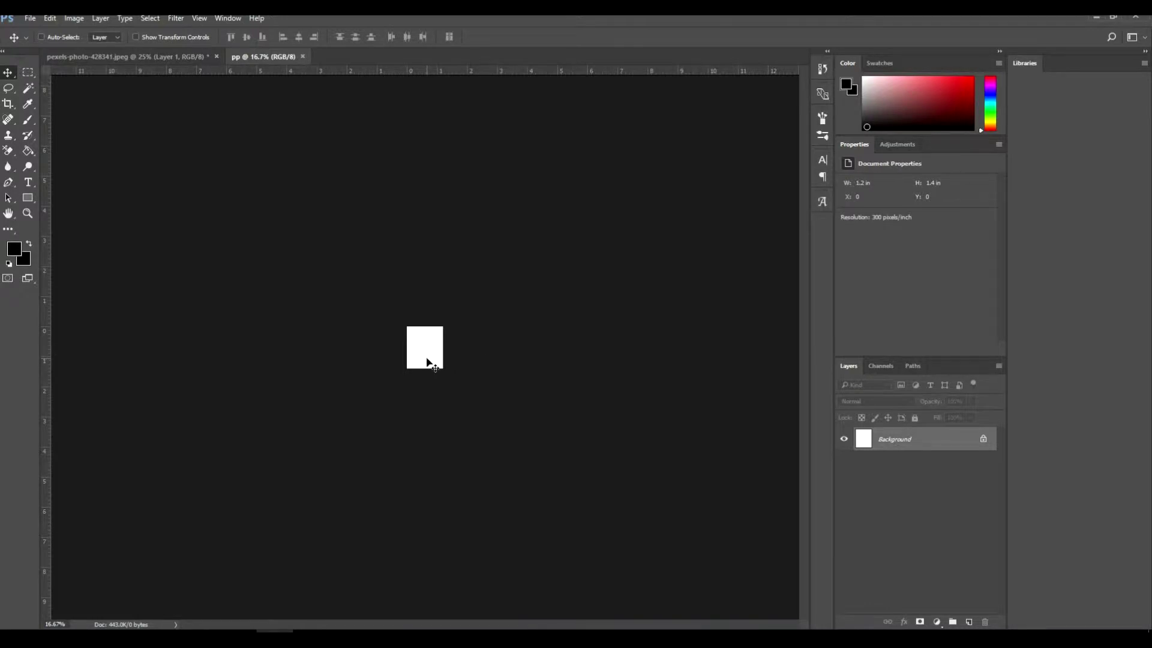
key(ctrl+v)
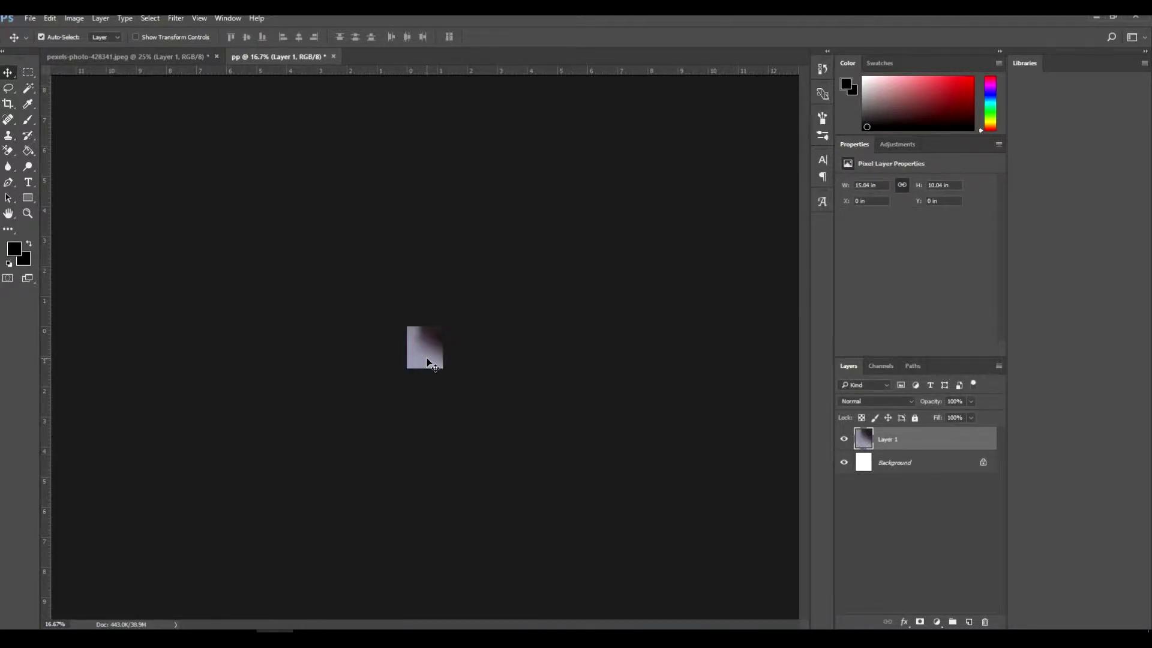
key(ctrl)
key(ctrl+t)
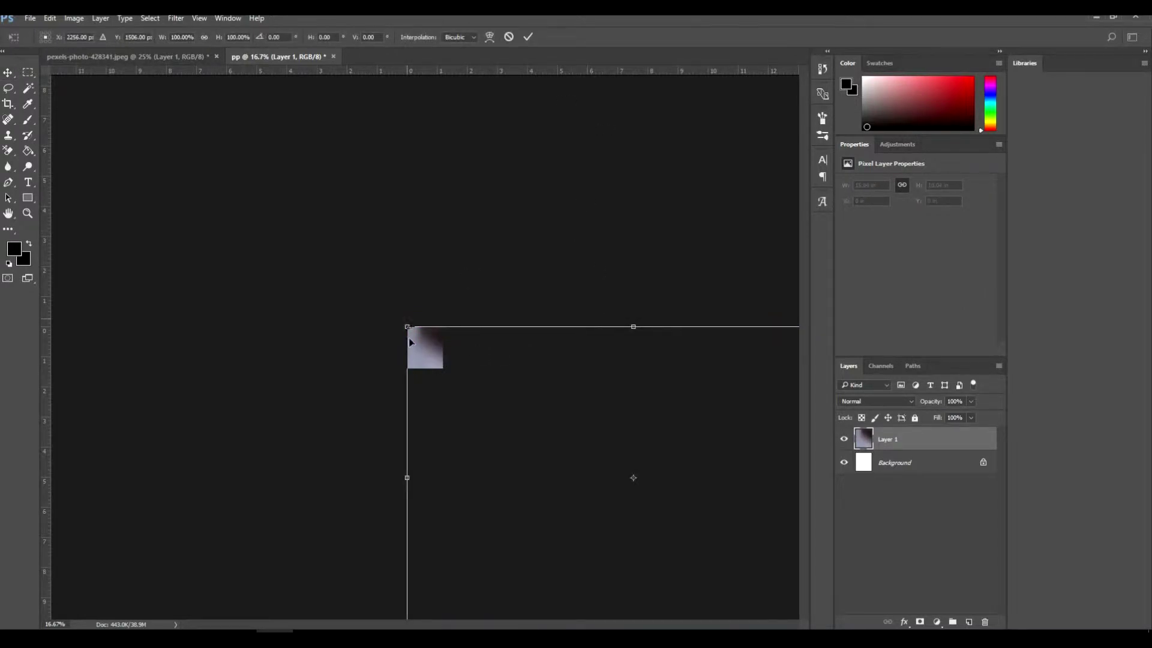
Shrink the portrait onto the pp canvas and set it 1.4 inches tall
drag(405, 327, 768, 573)
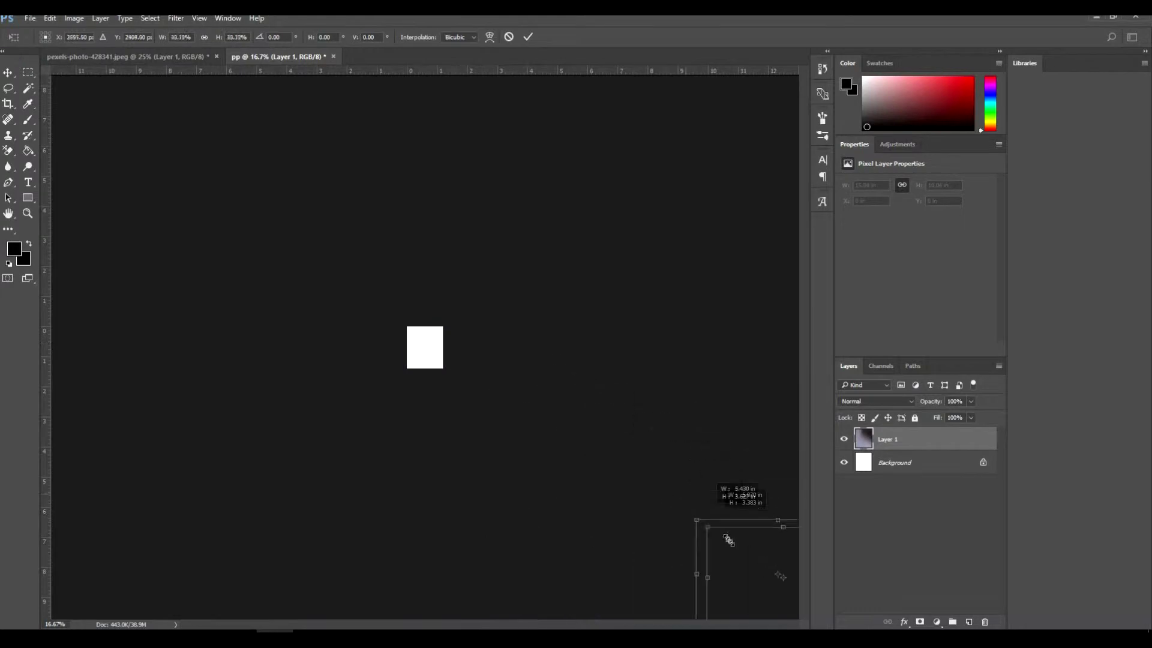
mouse_move(771, 575)
mouse_down()
mouse_move(386, 338)
mouse_move(442, 343)
mouse_up()
key(ctrl+1)
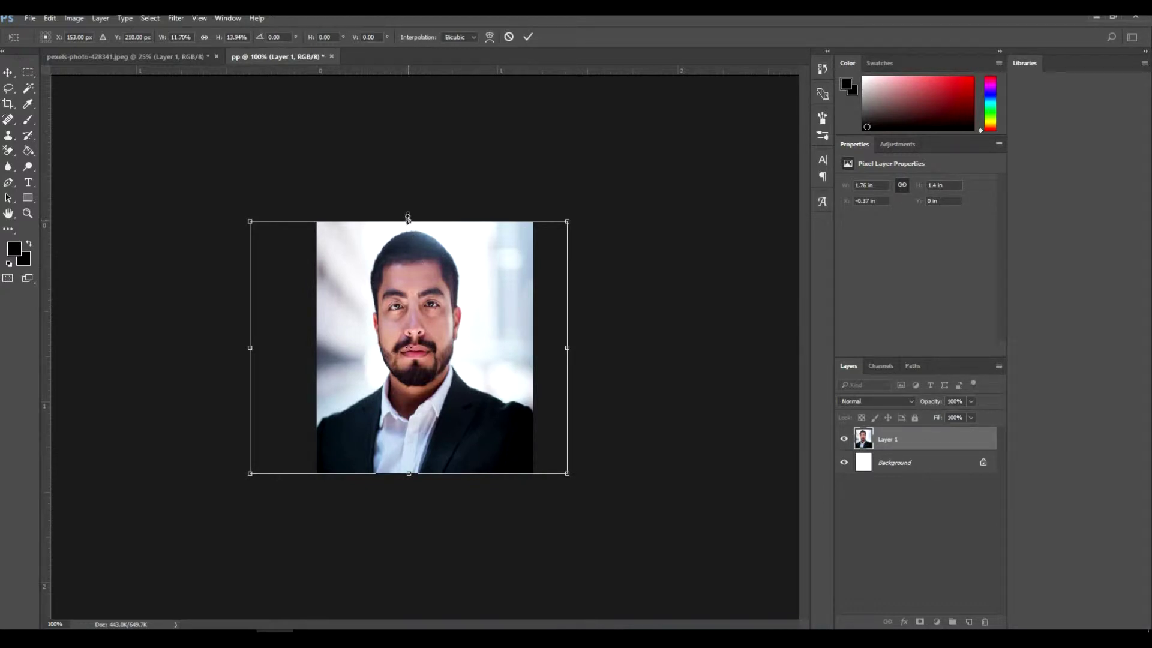
drag(408, 218, 409, 233)
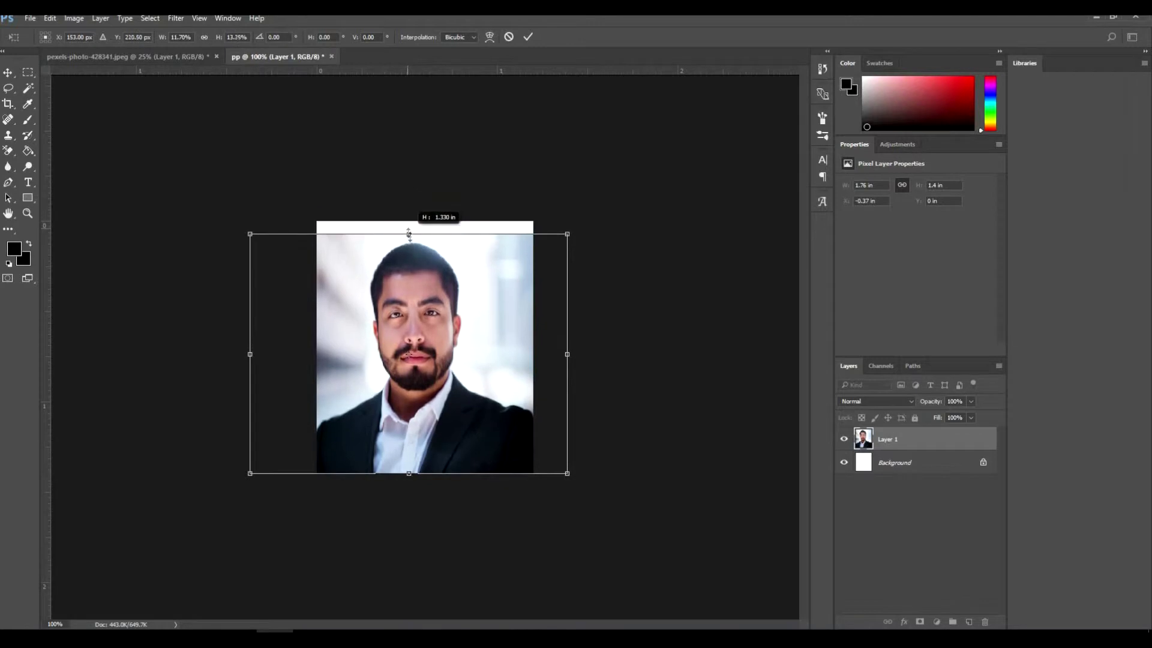
drag(409, 233, 407, 218)
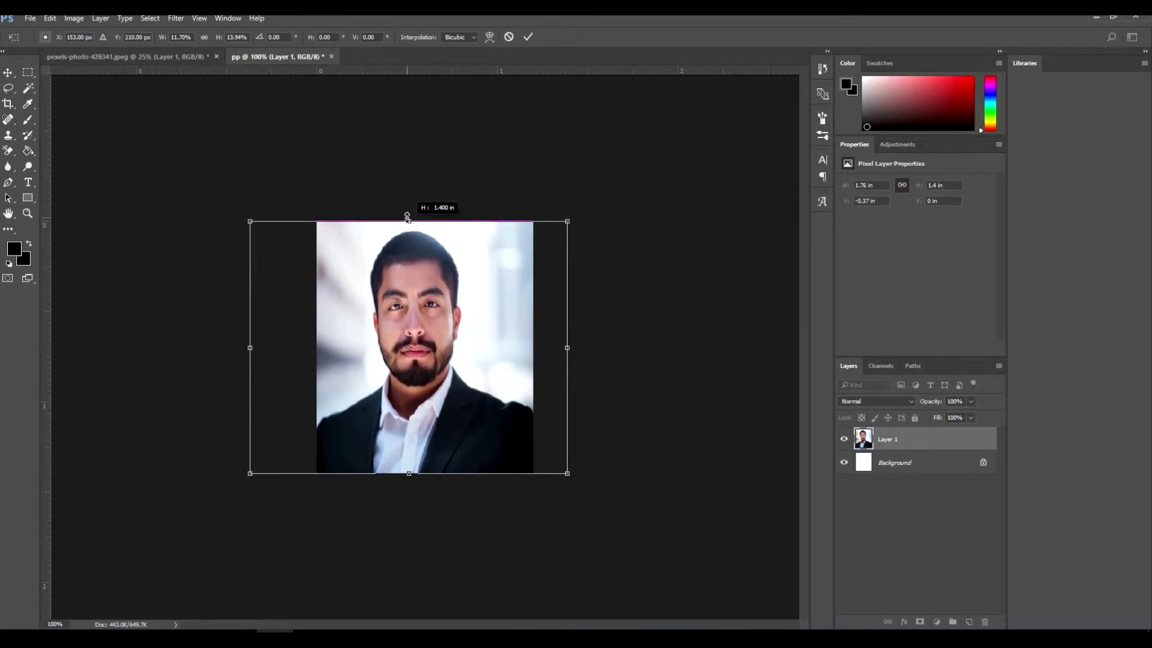
key(Return)
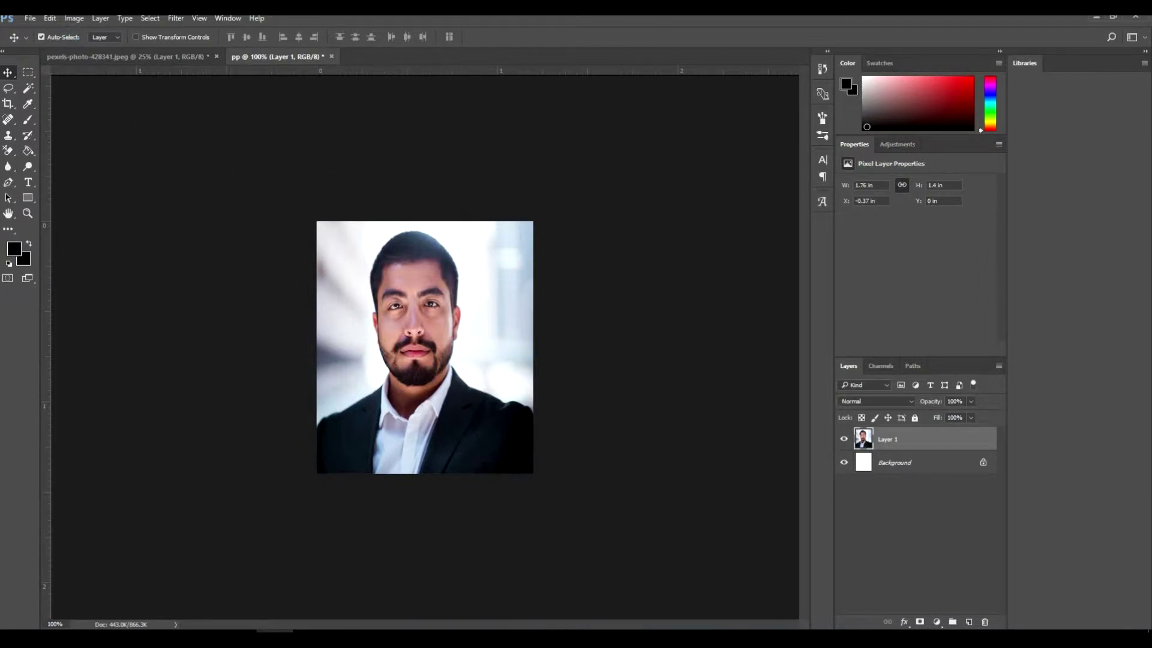
click(74, 18)
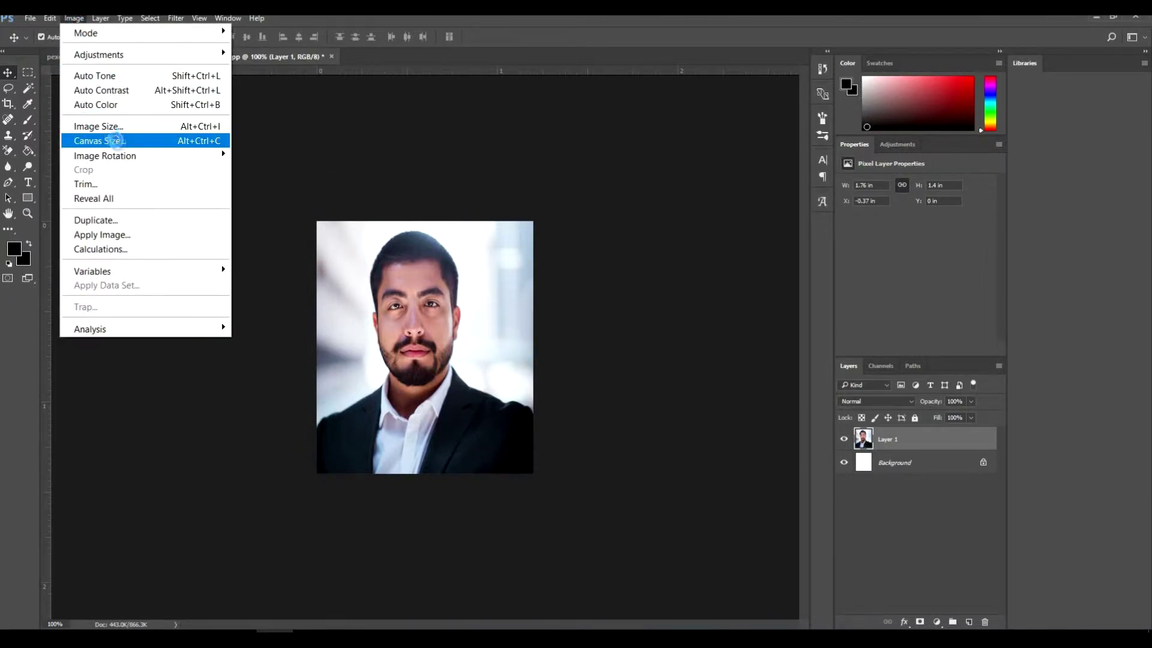
click(114, 140)
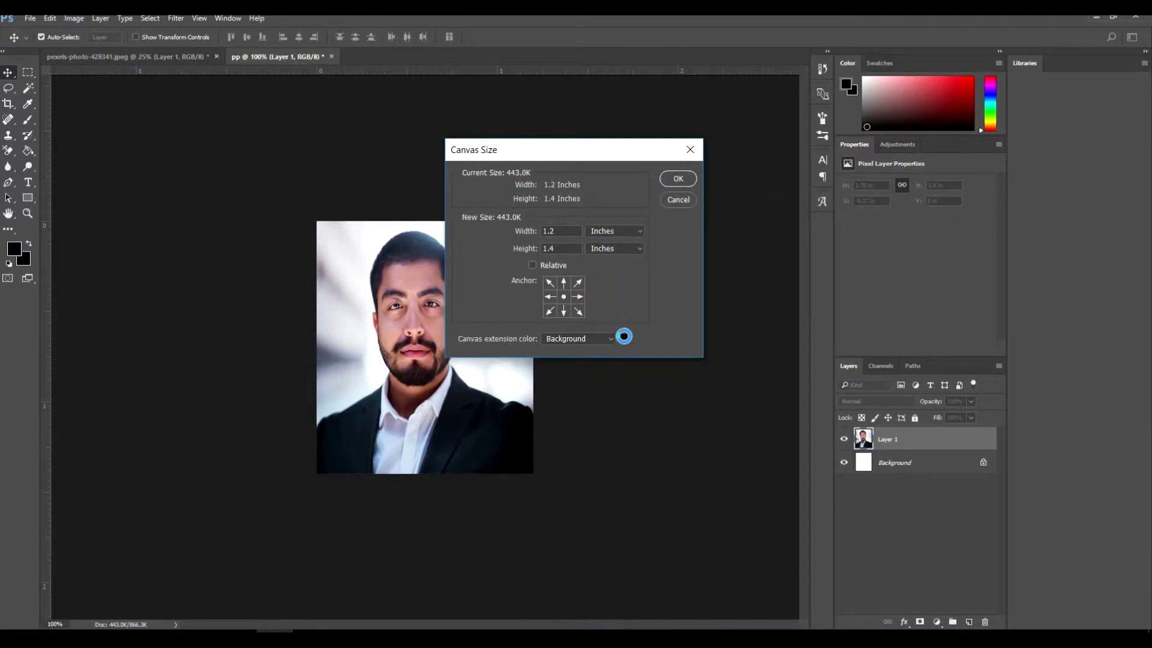
click(623, 338)
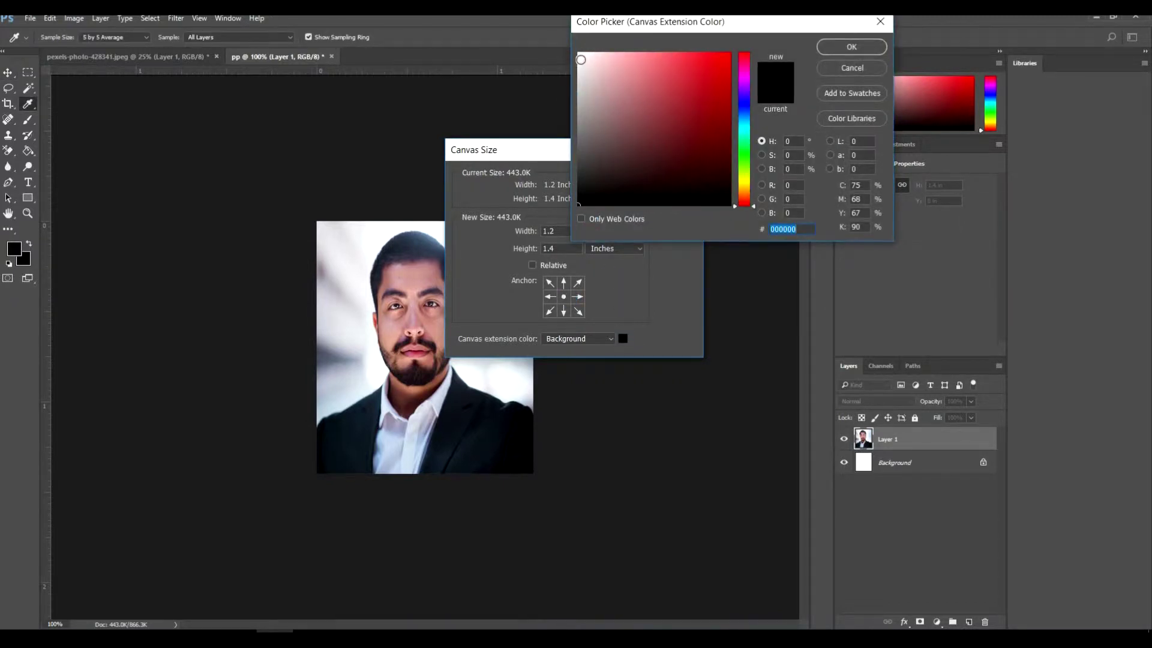
click(580, 59)
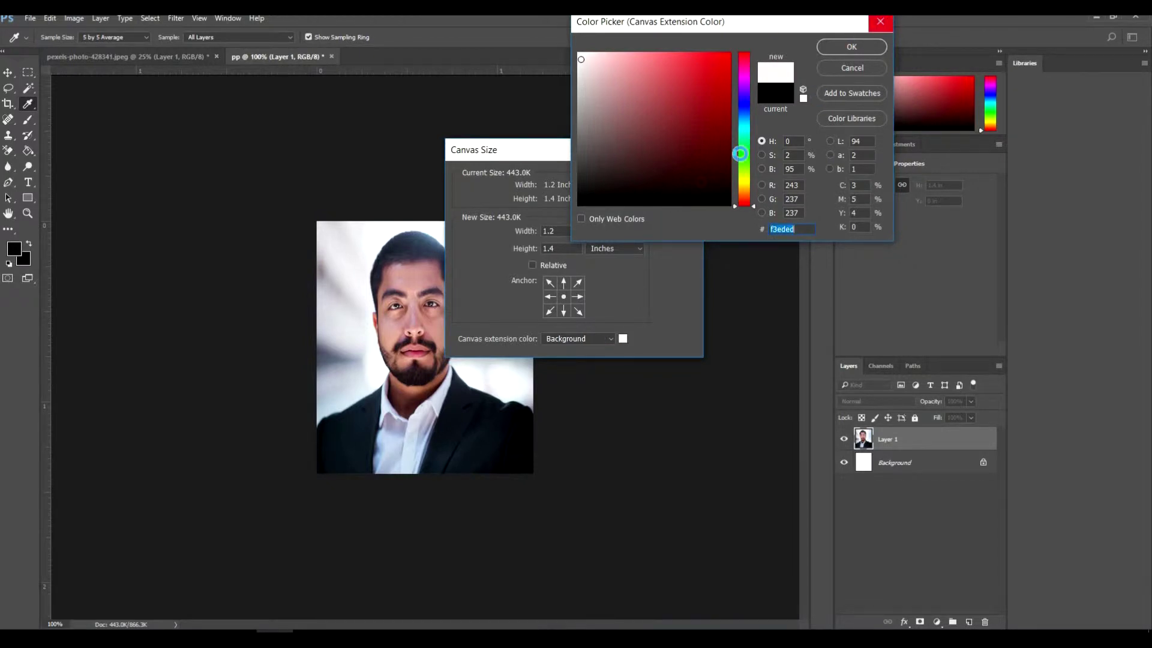
click(837, 46)
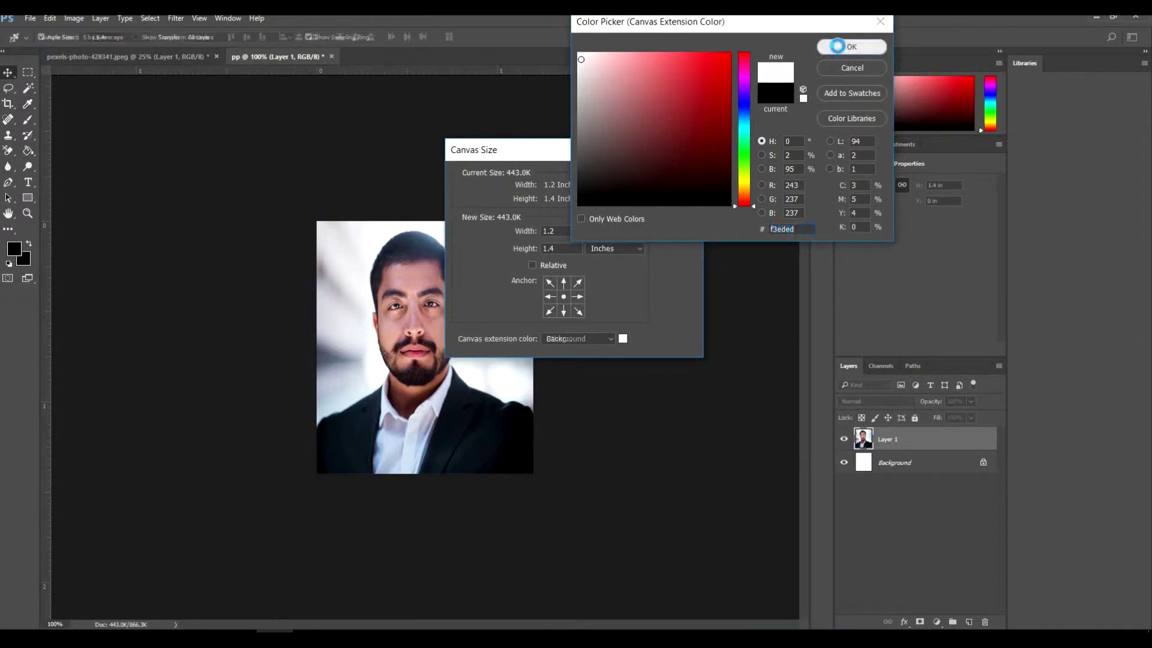
click(693, 181)
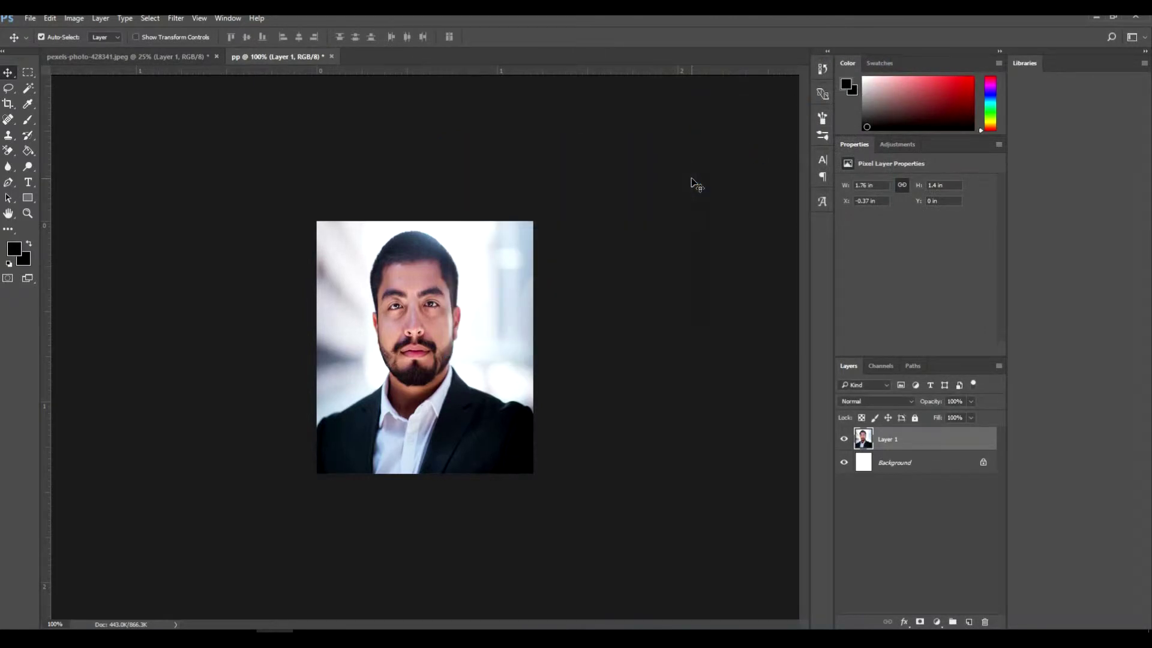
click(50, 18)
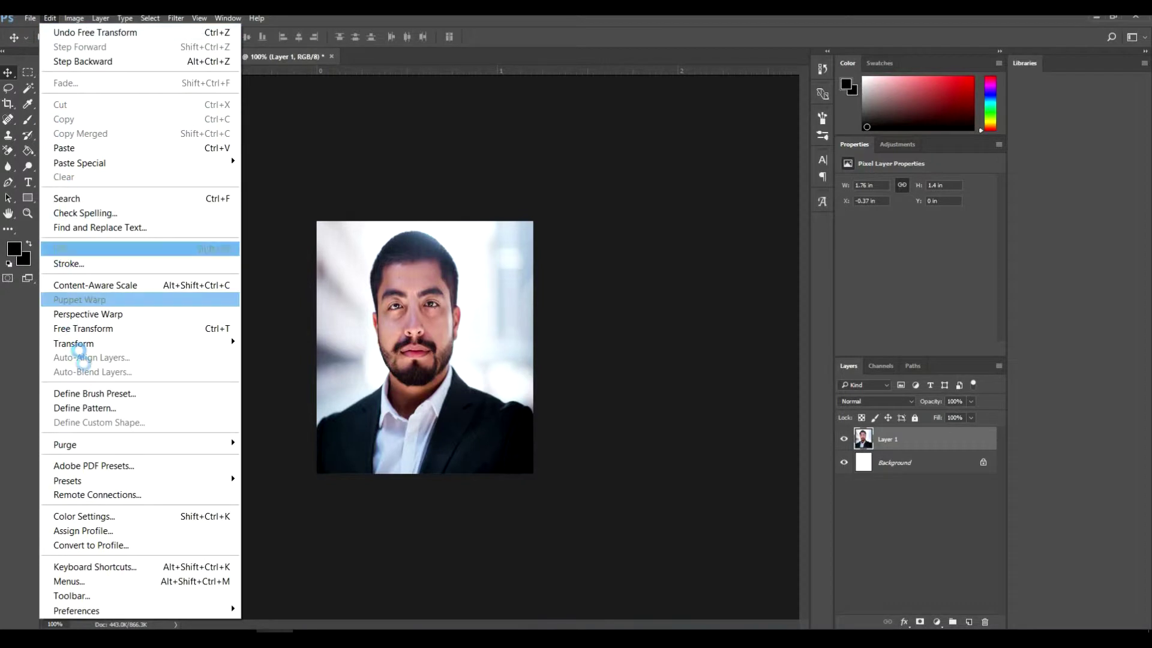
Stroke the portrait layer with a 2 px centred dark red (#821d1d) border
click(75, 263)
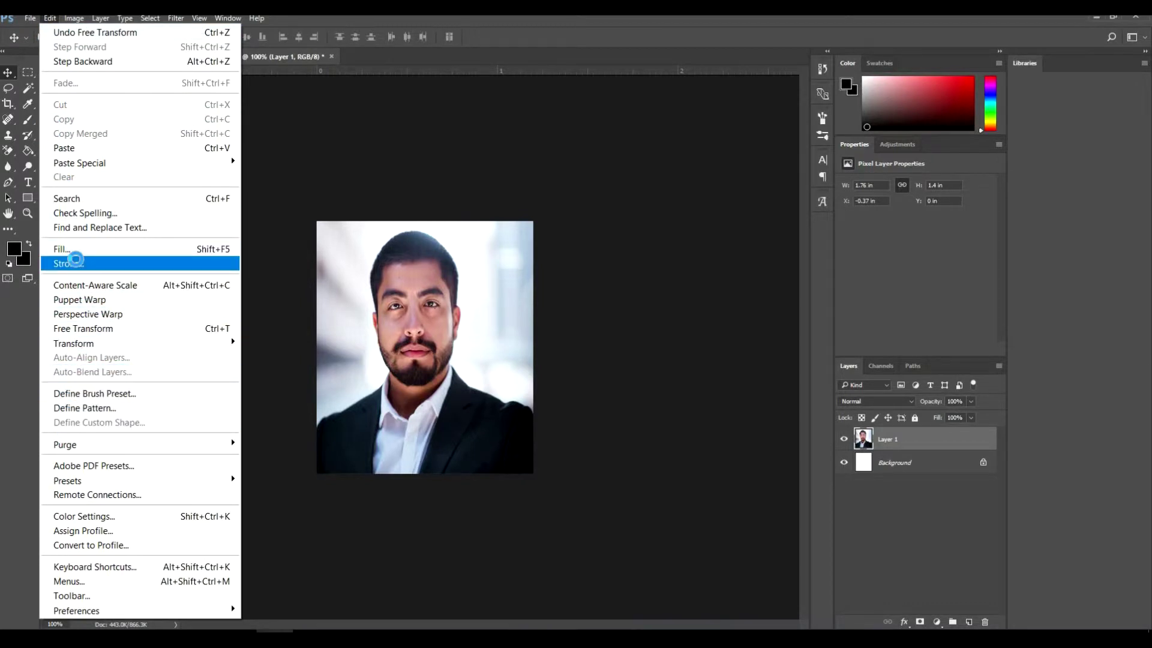
key(Return)
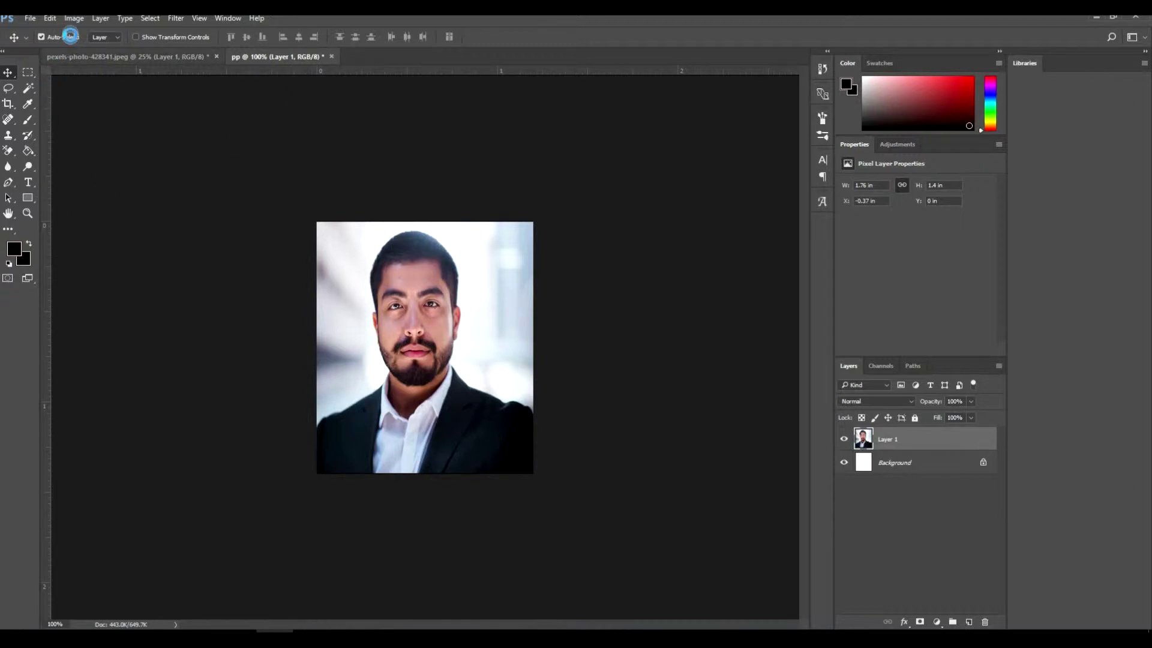
click(49, 18)
click(183, 267)
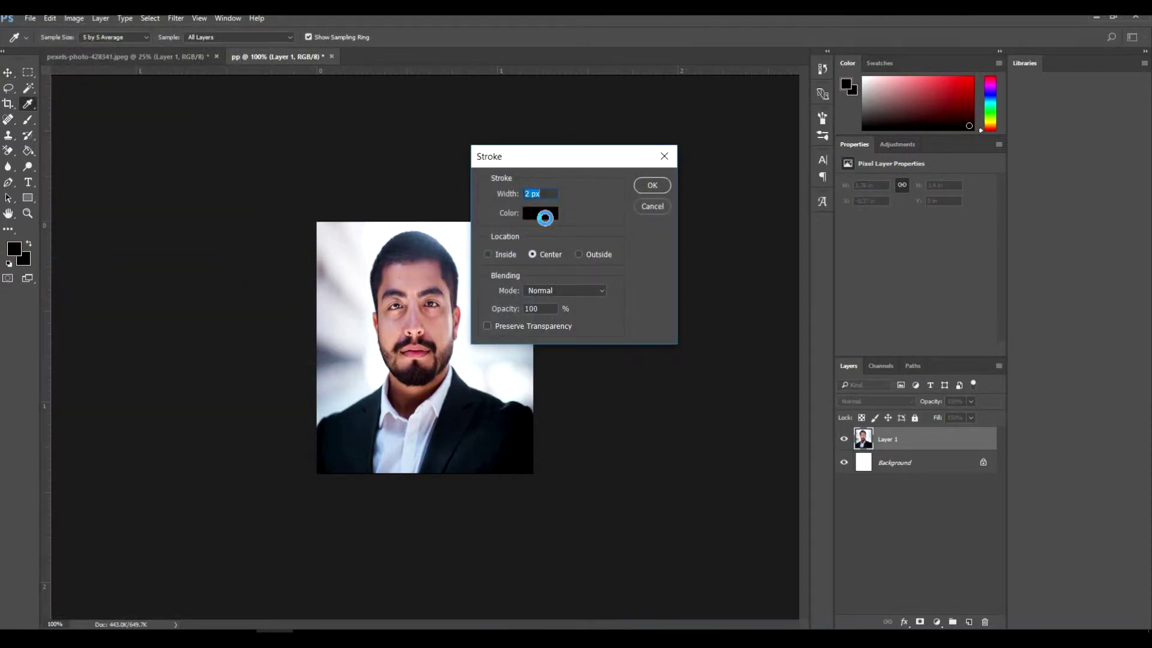
click(543, 215)
click(697, 127)
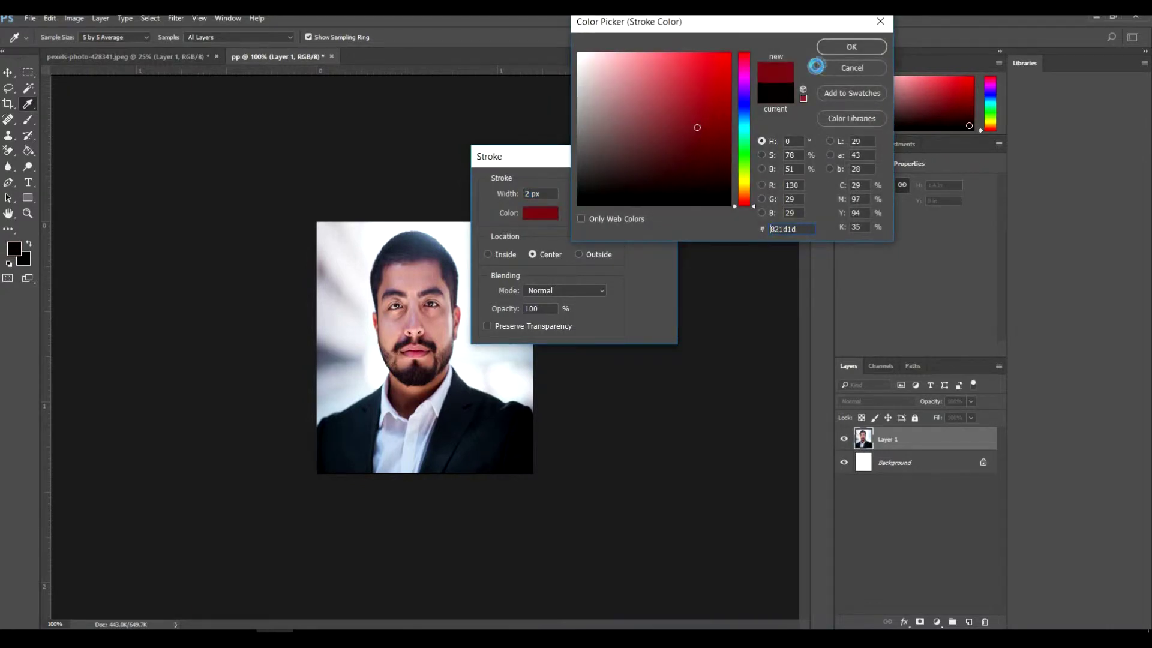
click(840, 47)
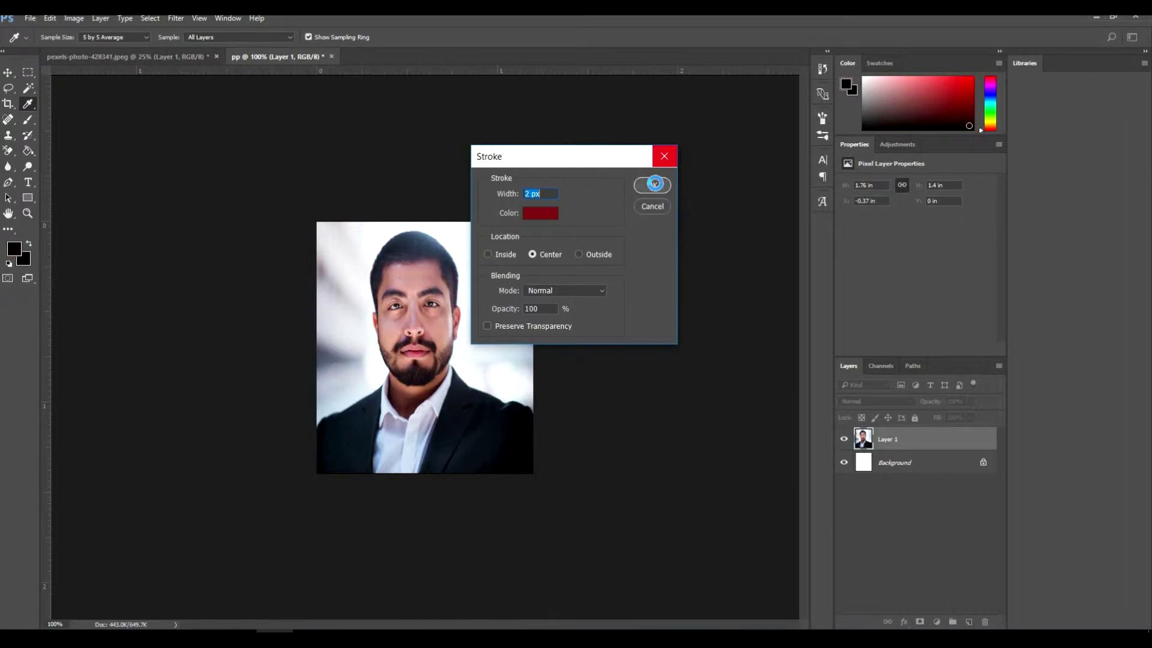
click(646, 186)
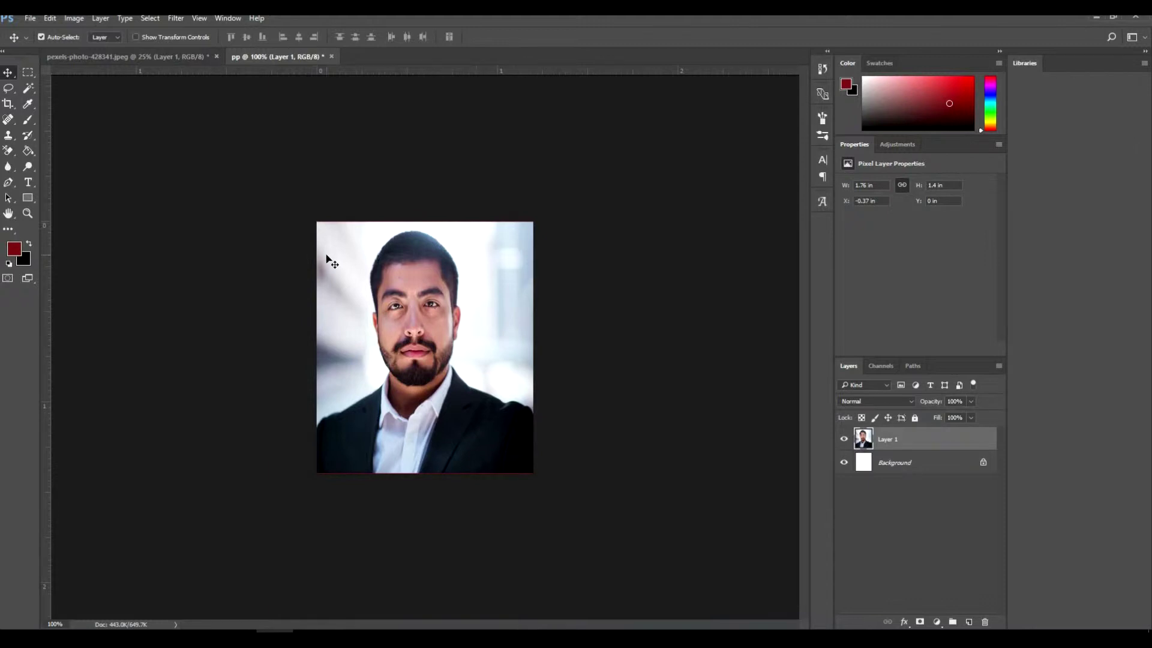
Zoom to 300% and pan over the photo to check the red border edges
key(ctrl)
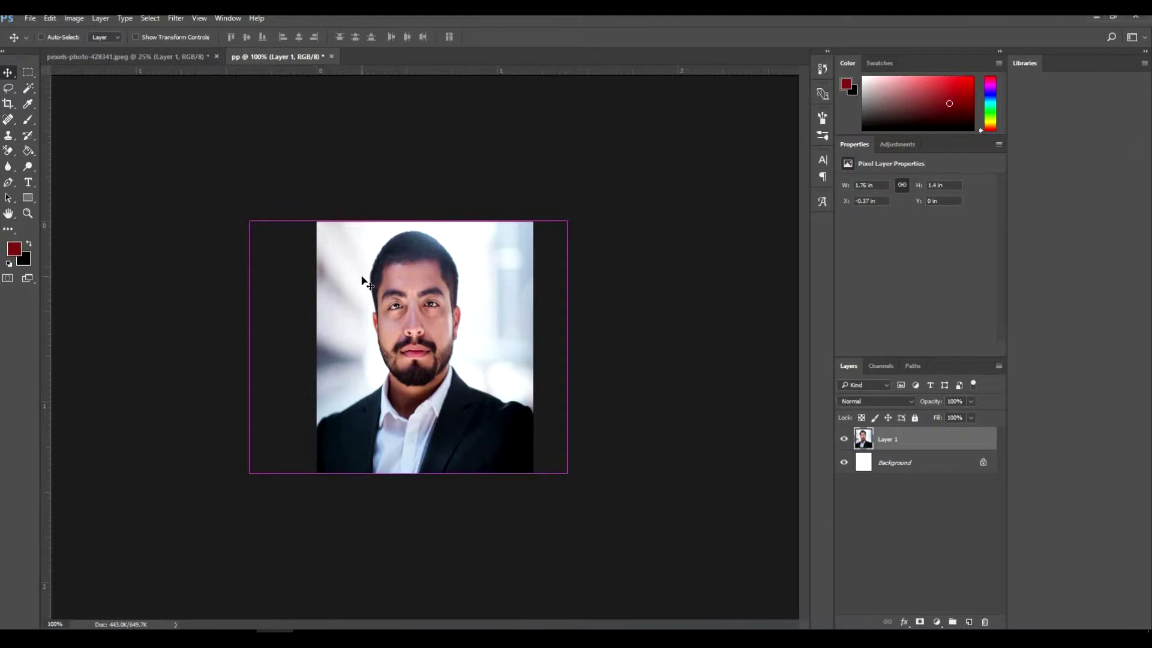
key(ctrl+plus)
key(ctrl+plus)
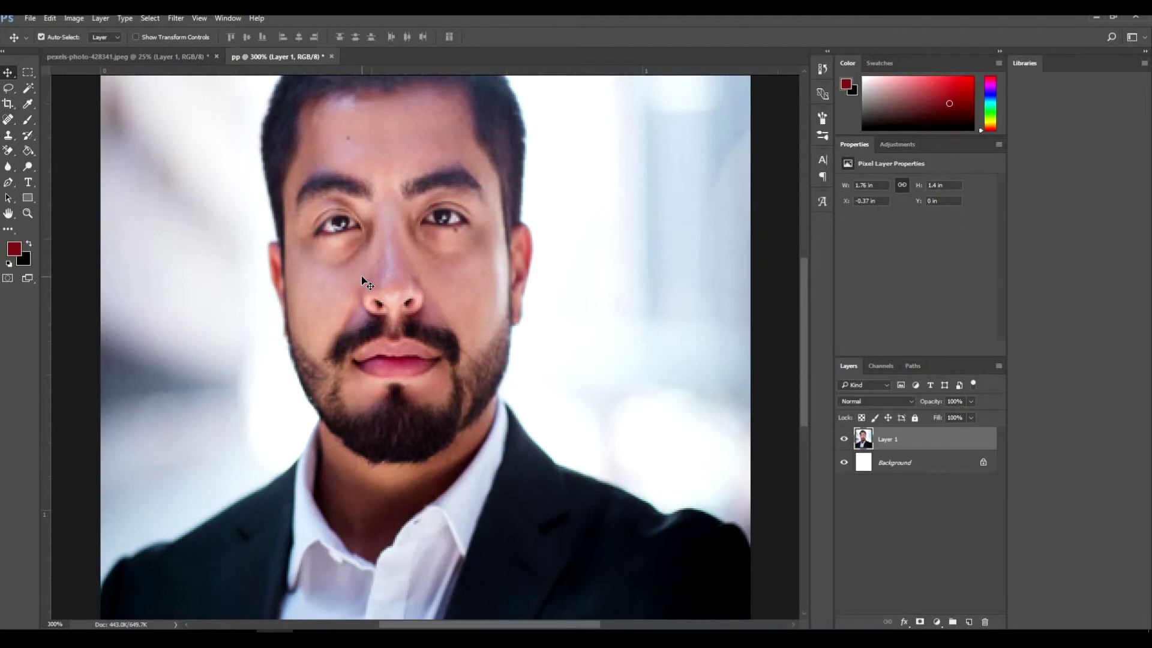
mouse_move(379, 328)
mouse_down()
mouse_move(431, 93)
mouse_move(419, 548)
mouse_up()
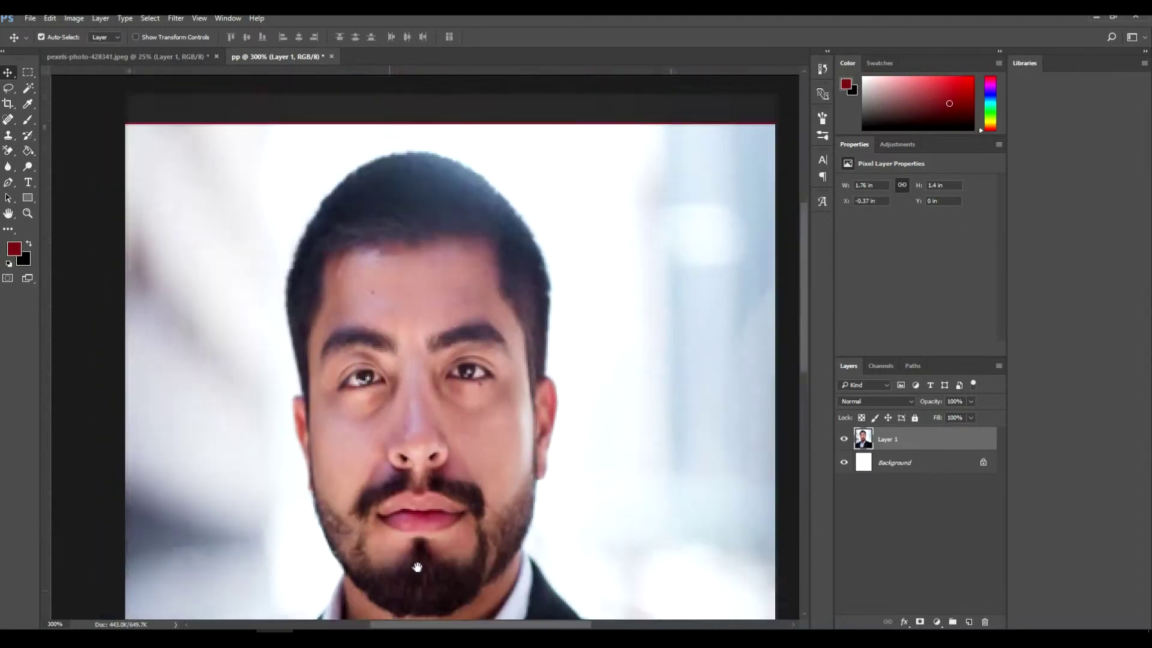
drag(417, 480, 404, 378)
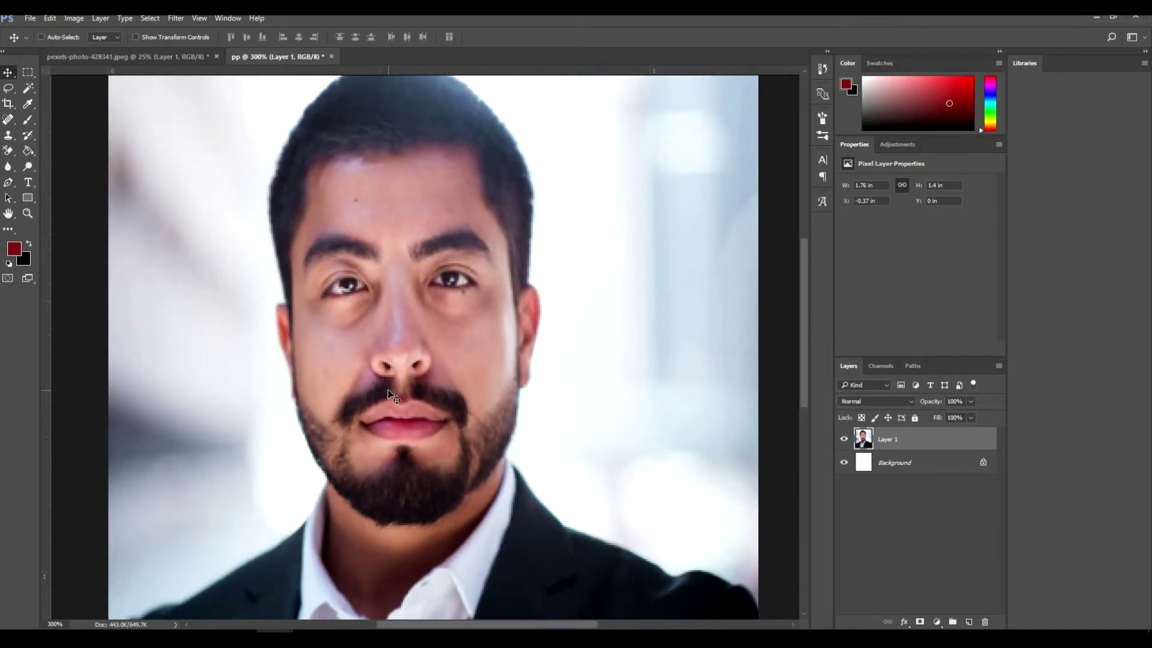
key(ctrl+minus)
key(ctrl+minus)
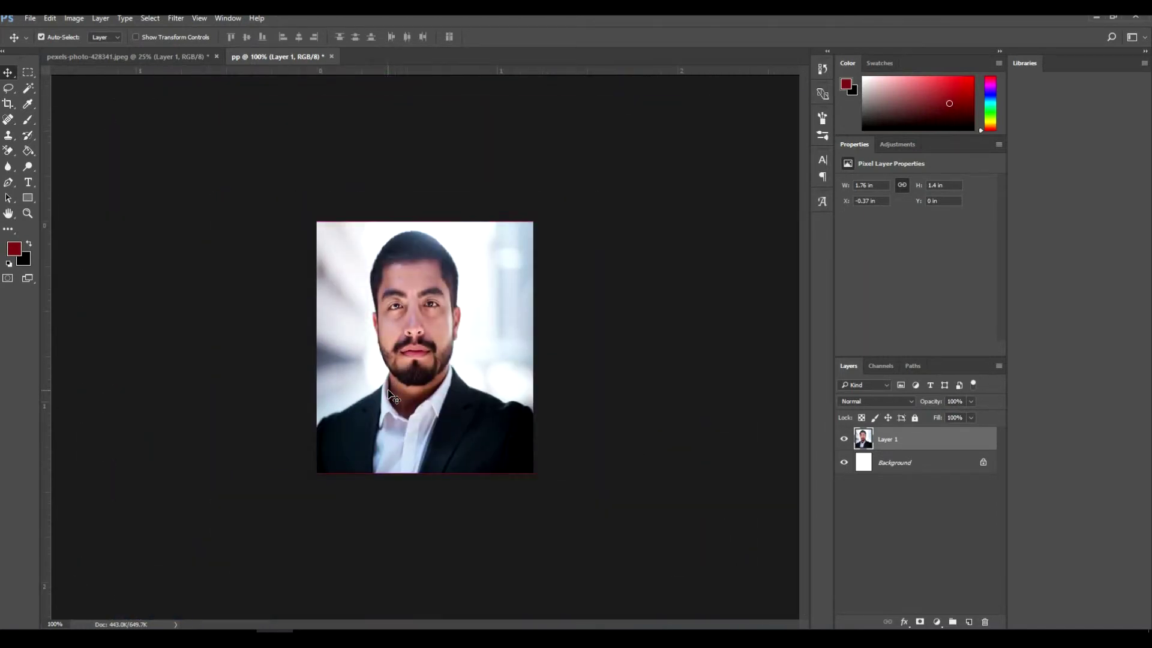
click(30, 19)
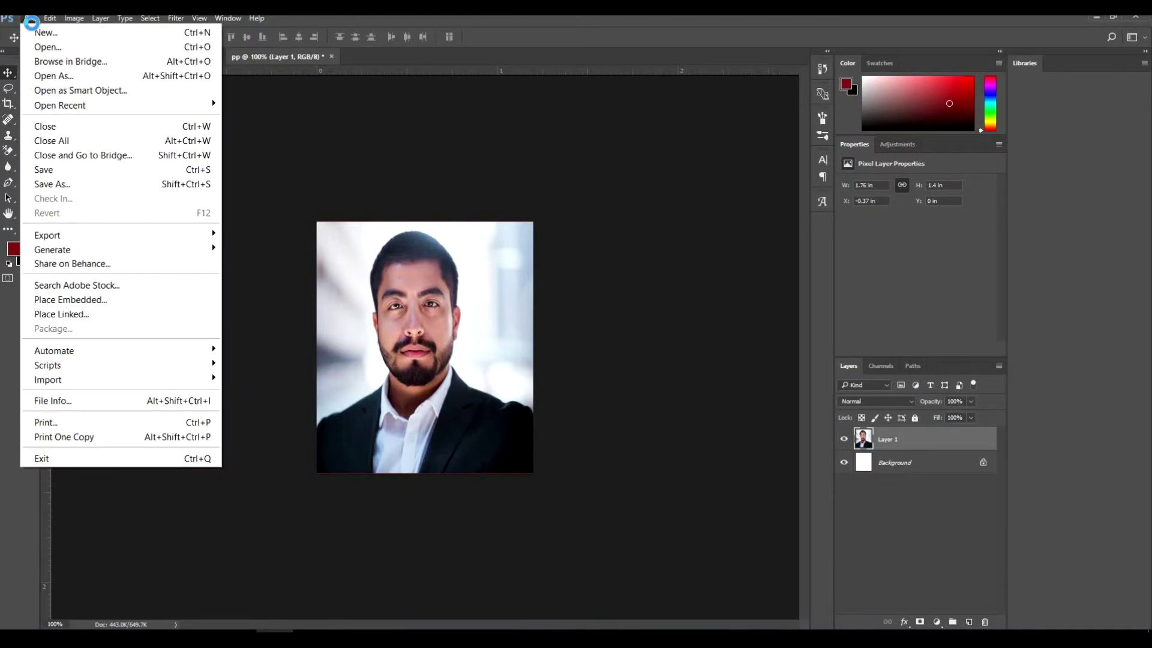
Create a new document named print, 4 × 6 inches at 300 ppi
click(43, 32)
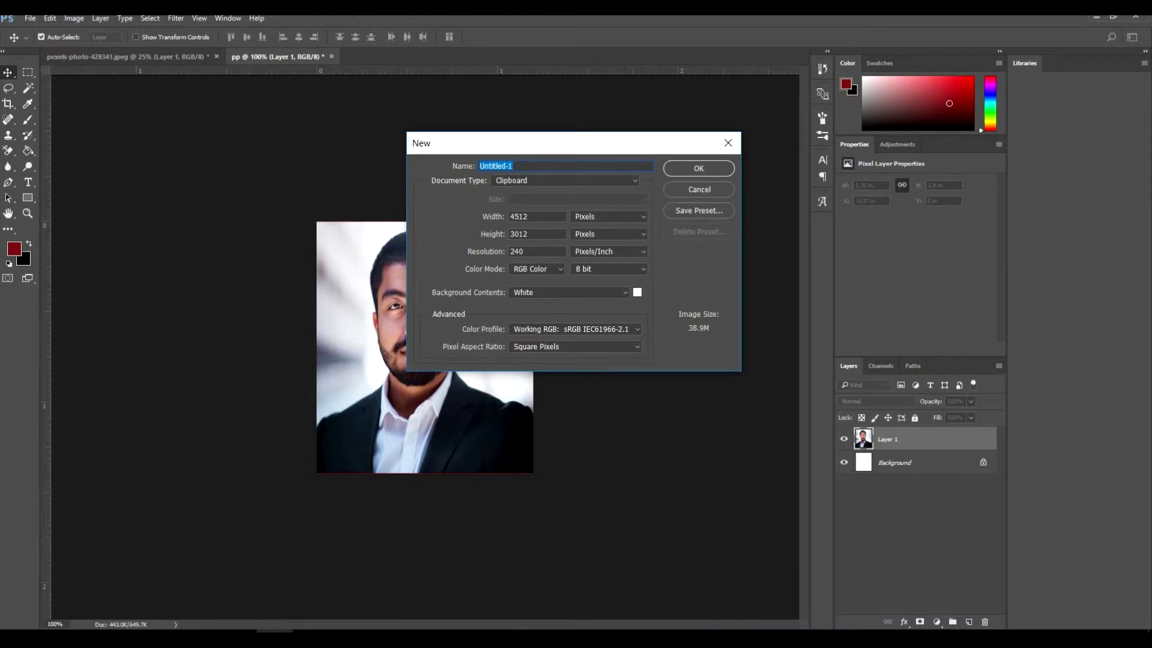
text(print)
click(597, 216)
click(593, 236)
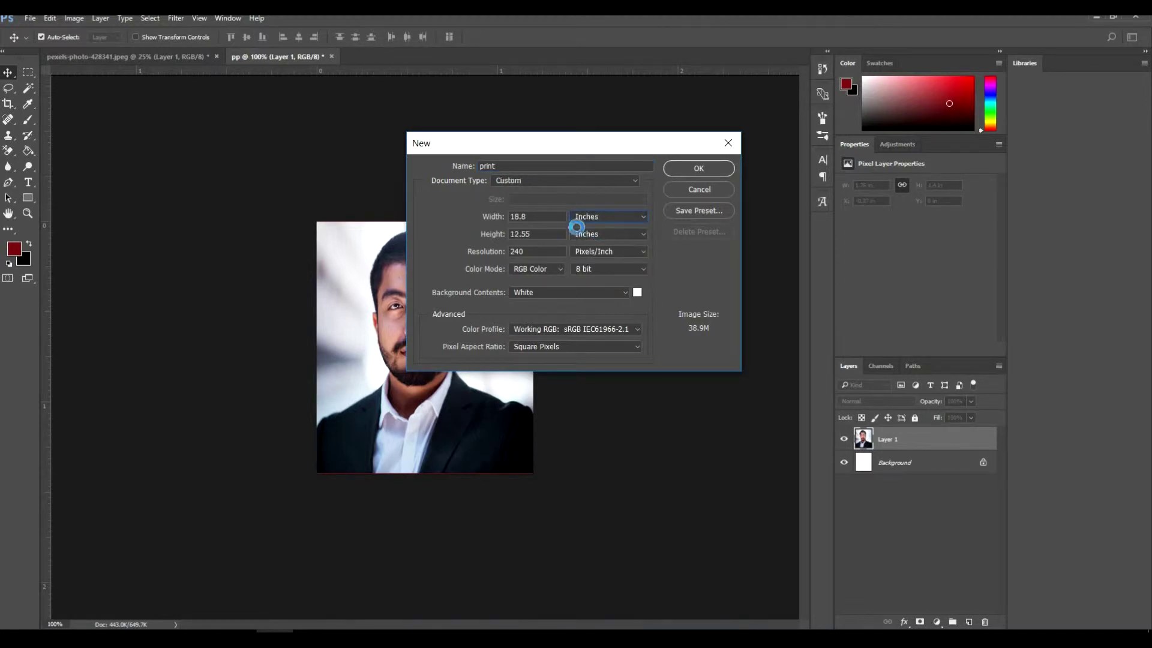
click(465, 217)
text(4)
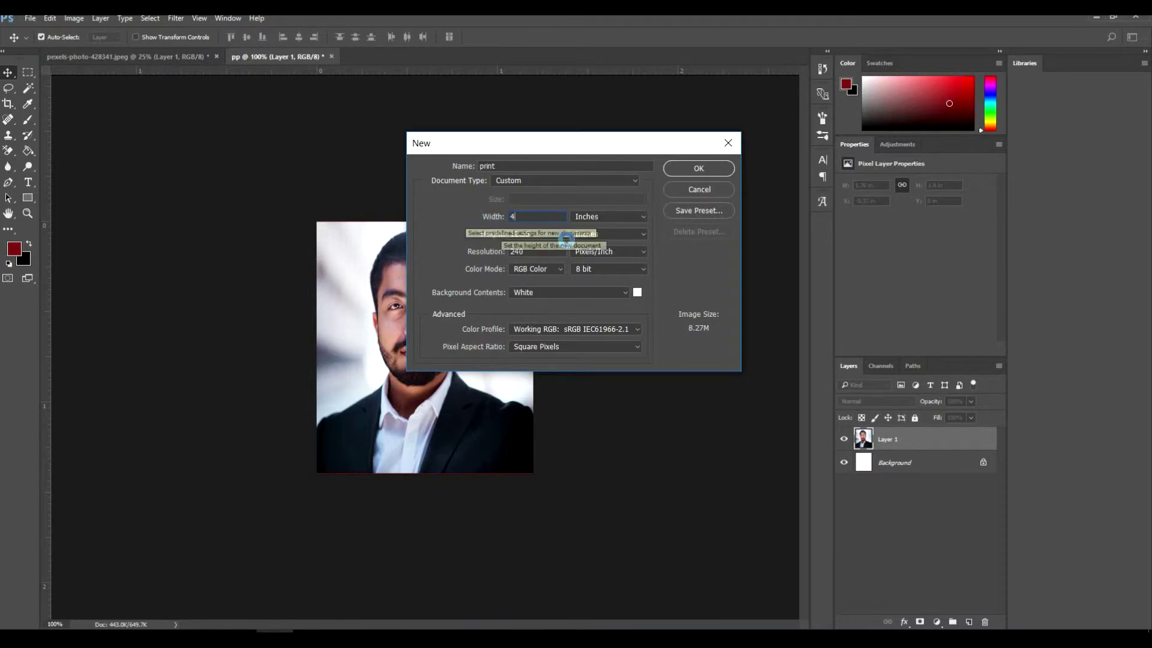
click(445, 238)
text(6)
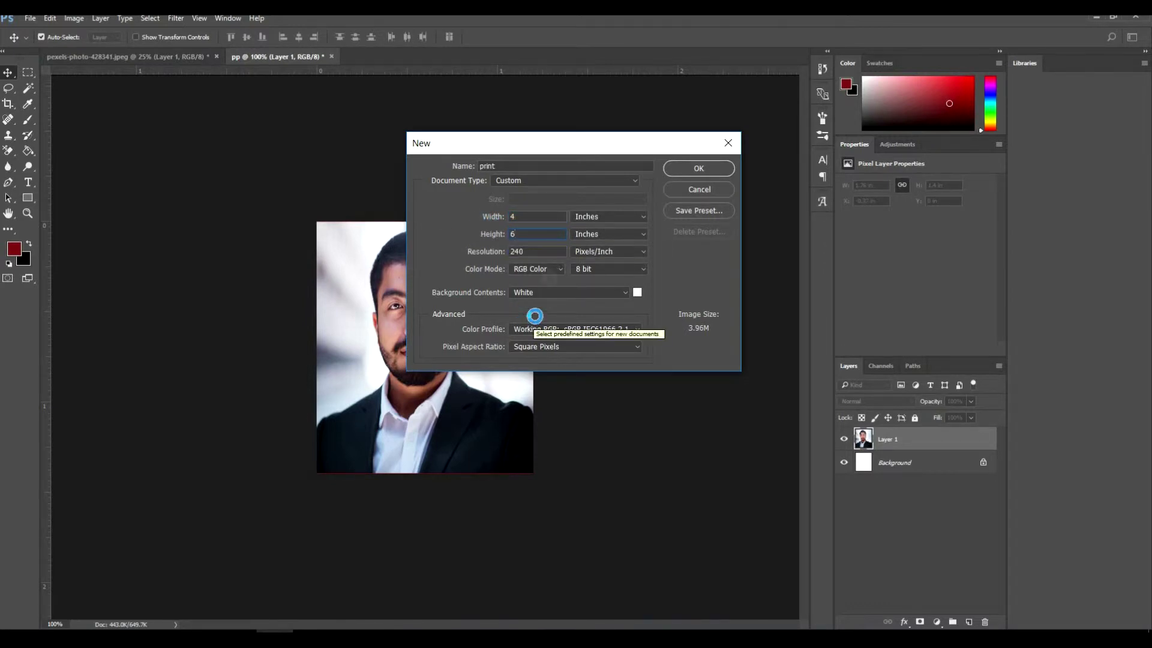
click(446, 262)
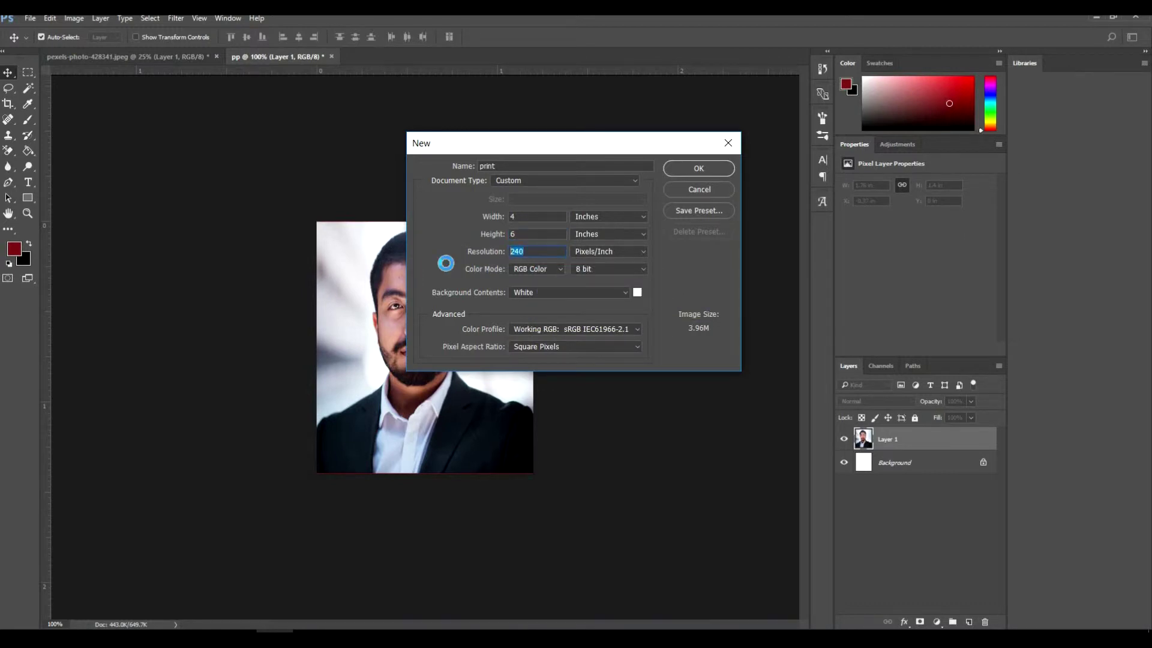
text(300)
click(693, 168)
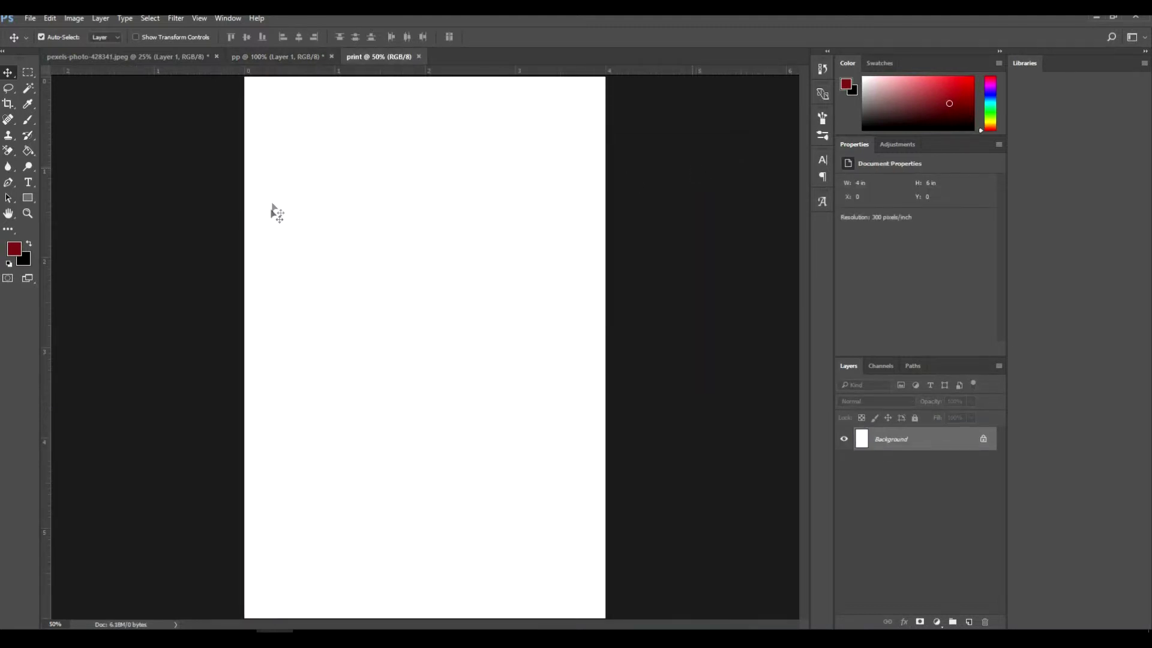
In pp, merge Layer 1 with Background and add a midtone point in Curves
click(252, 56)
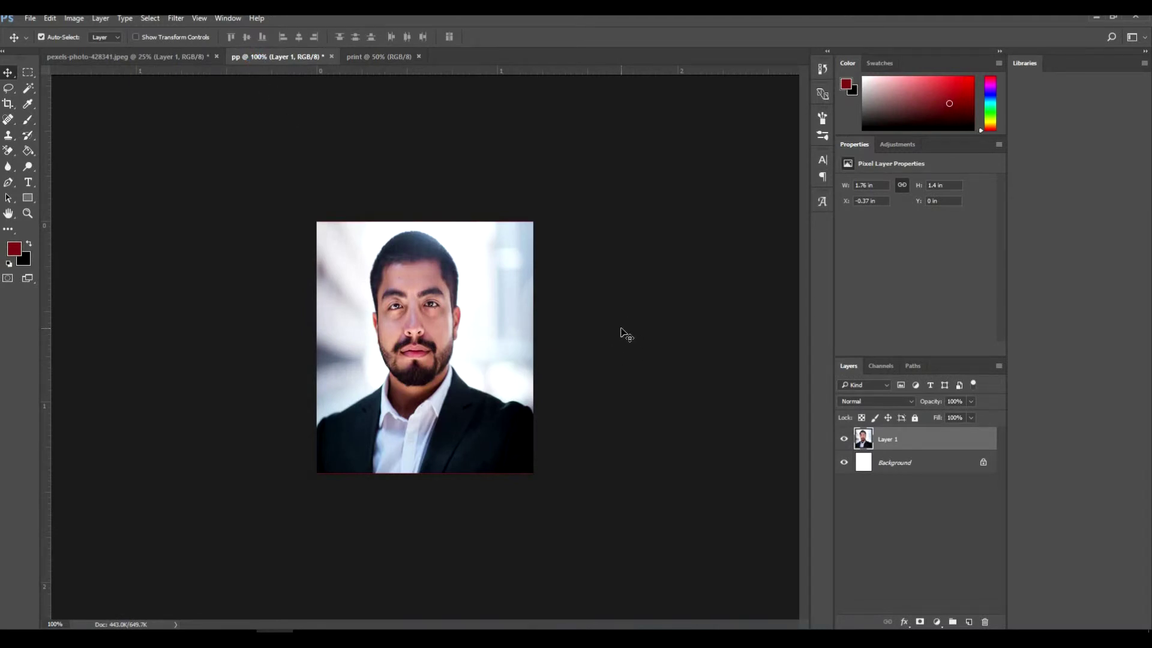
shift+click(900, 473)
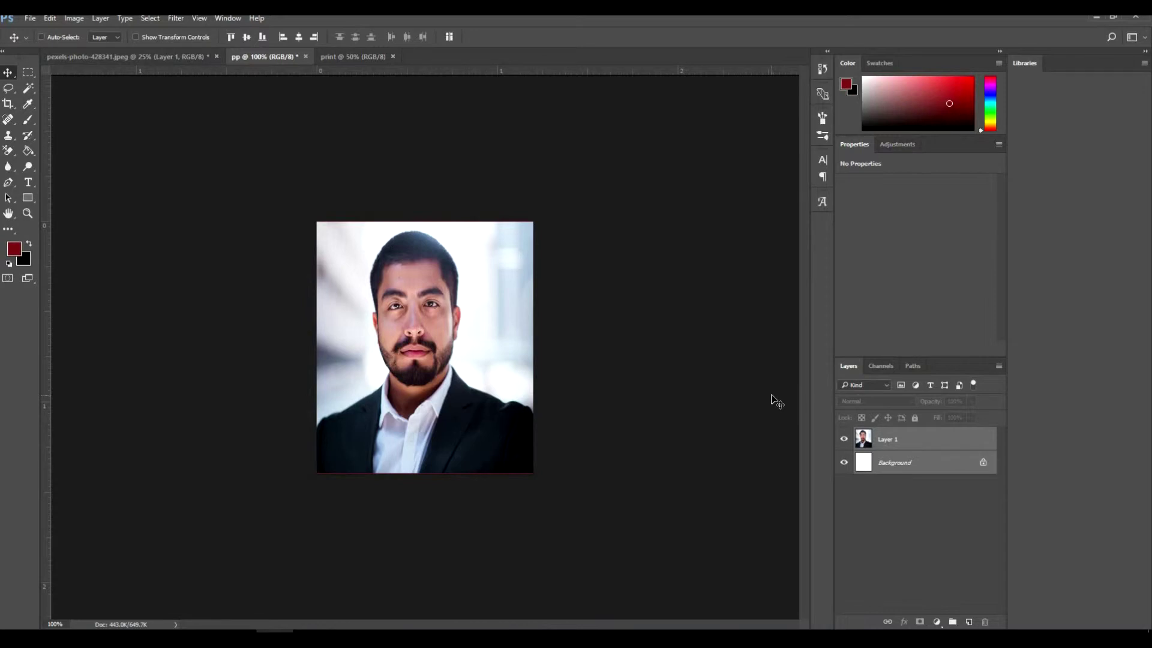
key(ctrl+e)
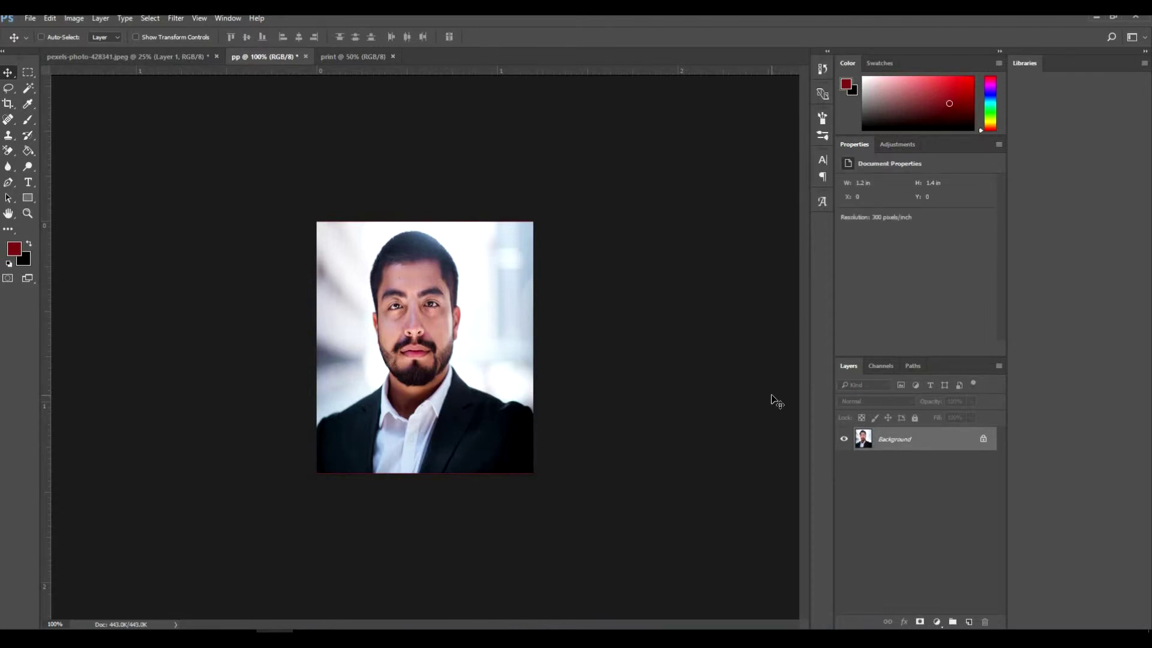
key(ctrl+m)
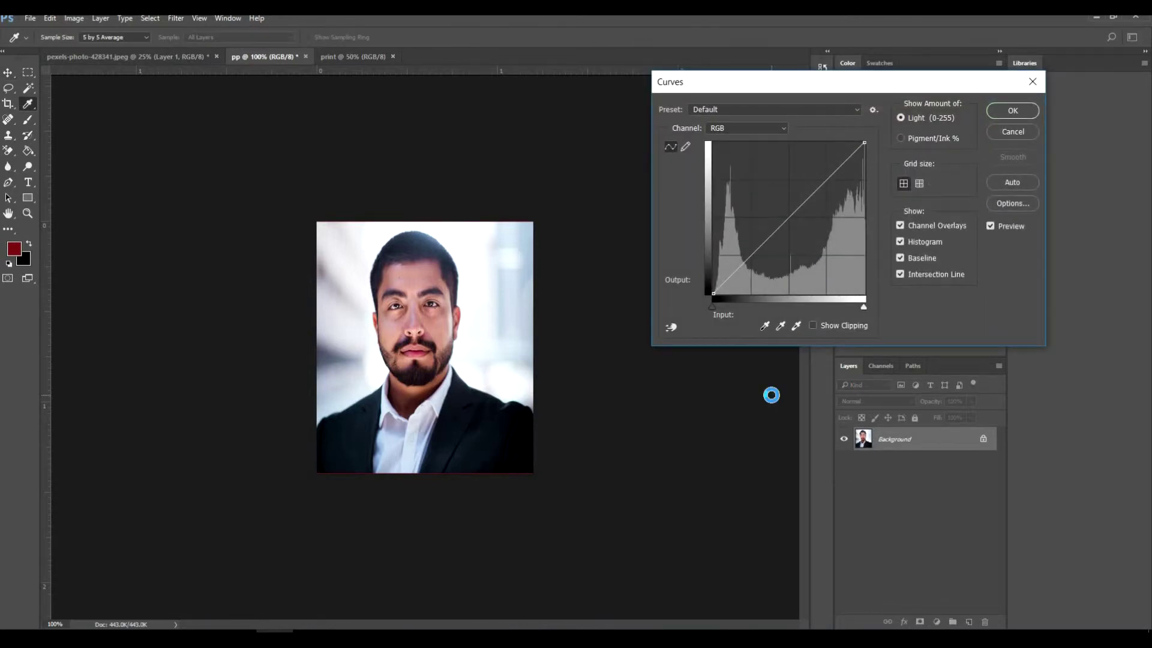
click(787, 220)
Brighten the photo's midtones and move it to the print sheet's top-left corner
mouse_move(787, 220)
mouse_down()
mouse_move(772, 213)
mouse_move(786, 221)
mouse_up()
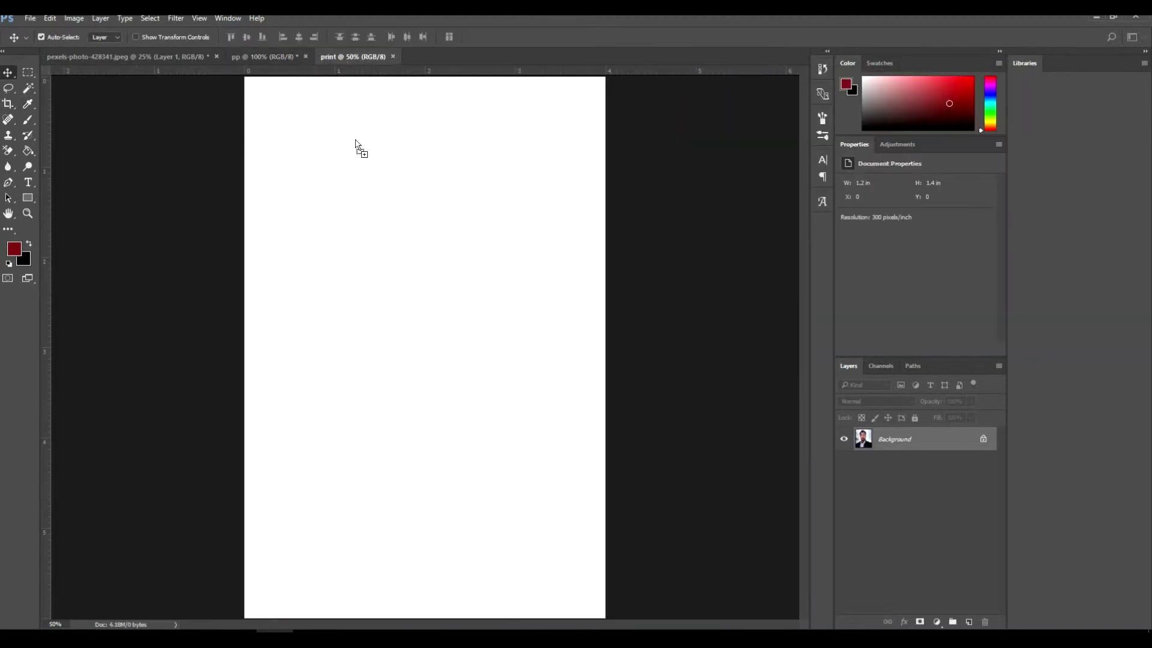
drag(356, 144, 322, 129)
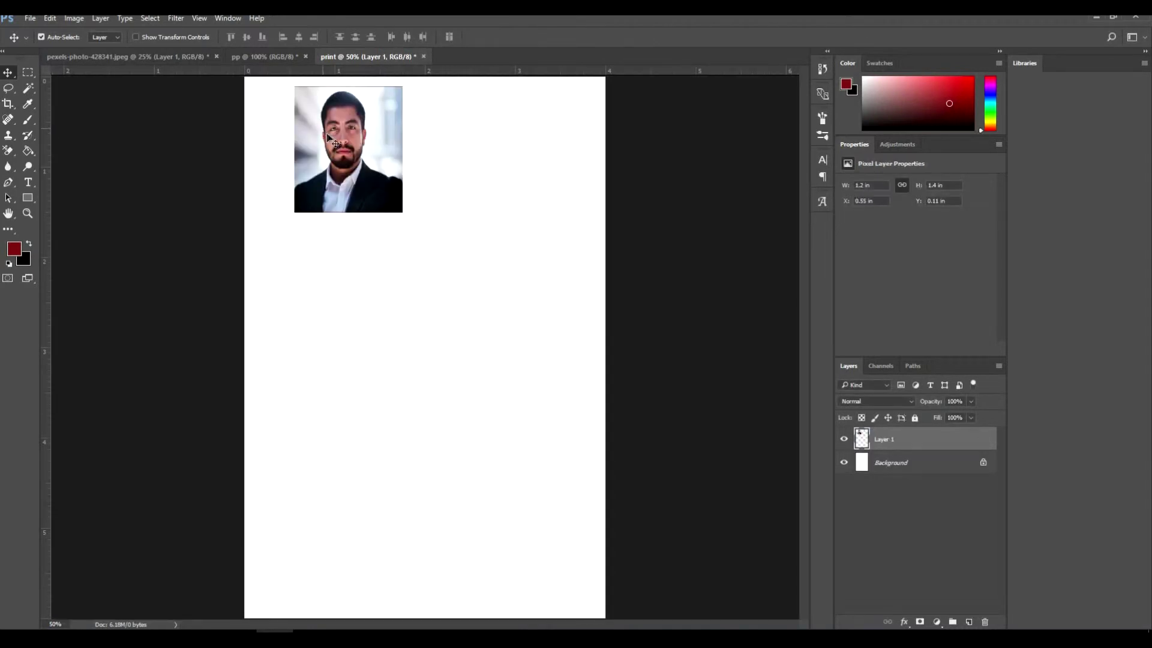
drag(308, 142, 281, 132)
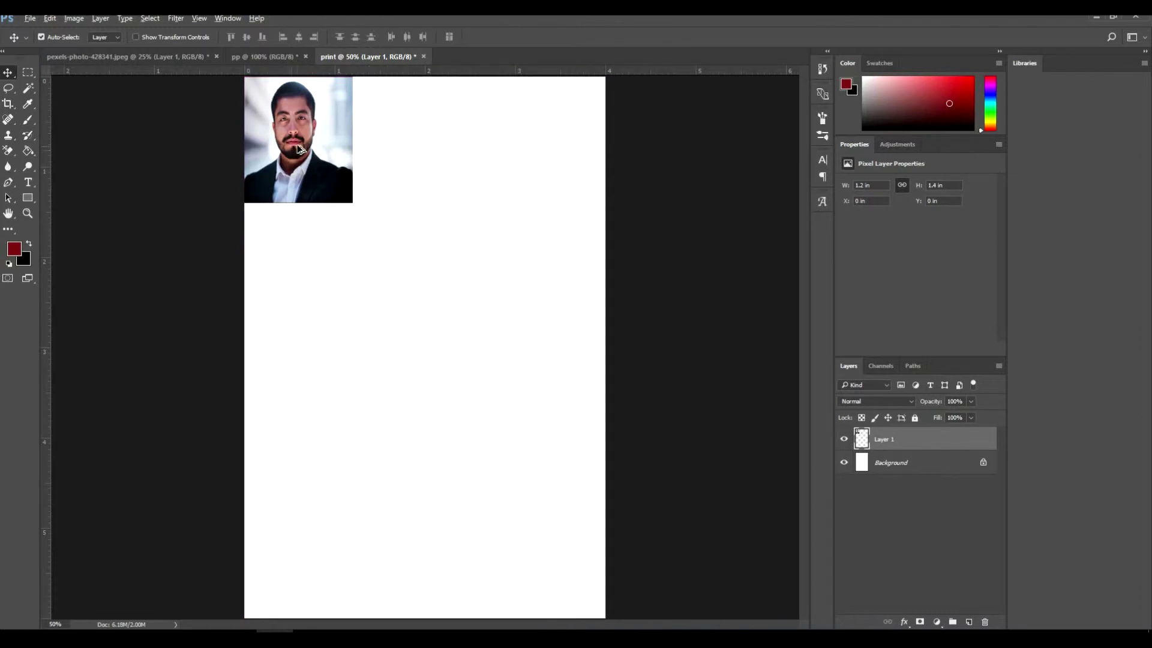
Place copies of the photo beside the original along the top row
drag(299, 148, 412, 150)
drag(412, 150, 411, 150)
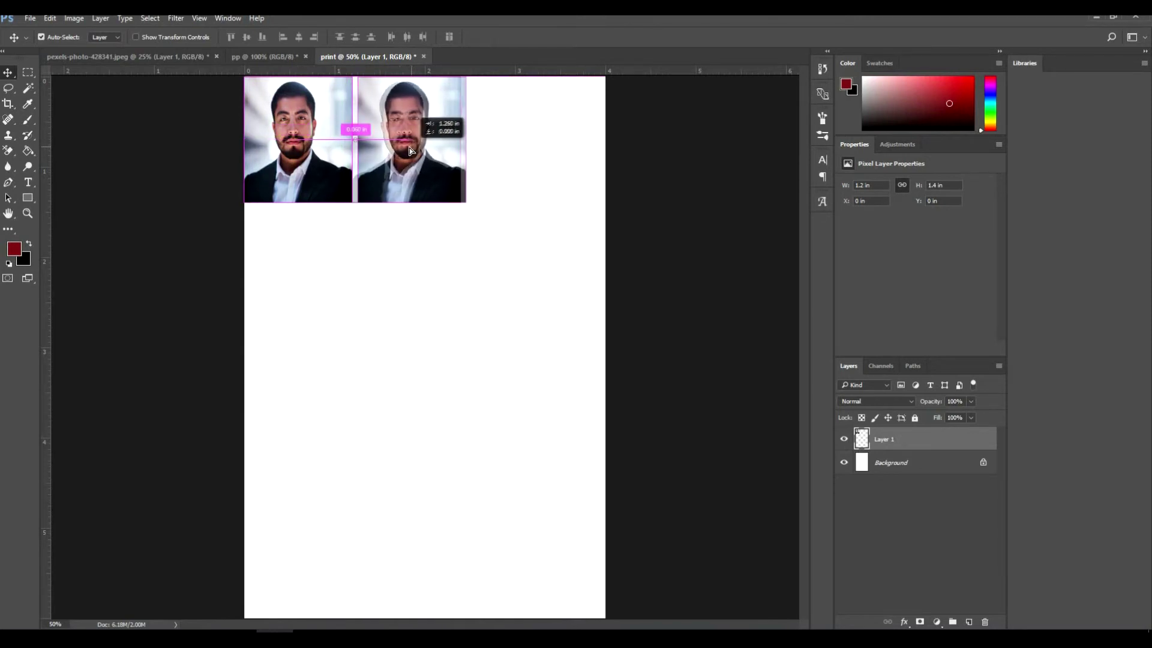
drag(411, 151, 534, 153)
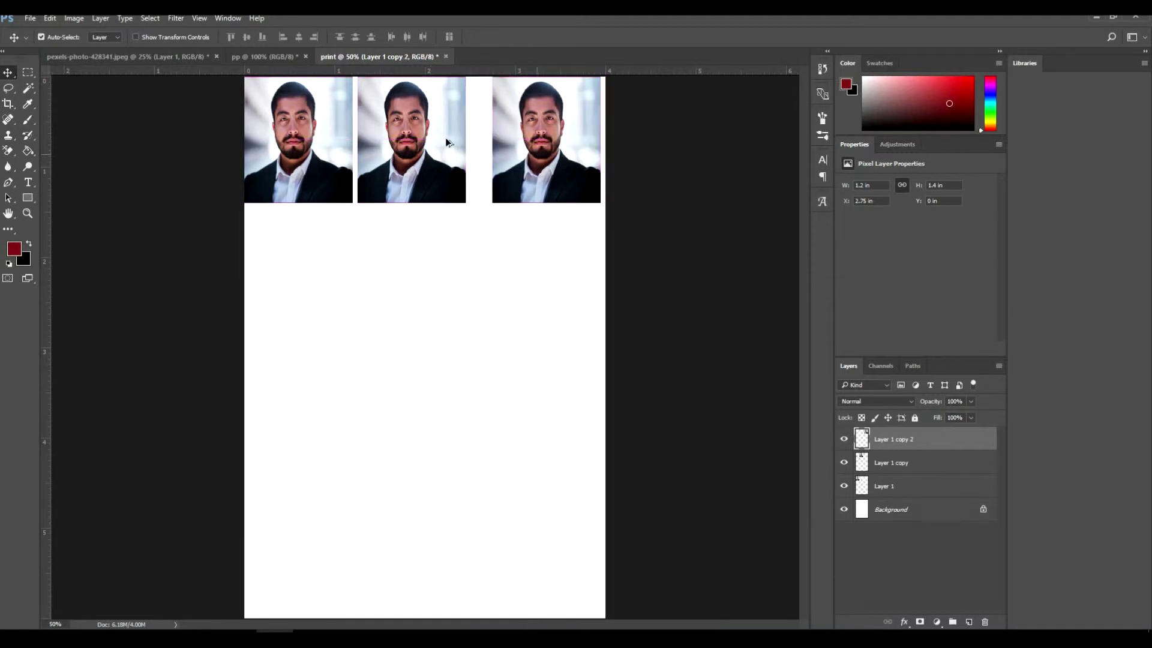
Copy the middle photo into row two and even the gaps between top-row photos
drag(441, 139, 459, 140)
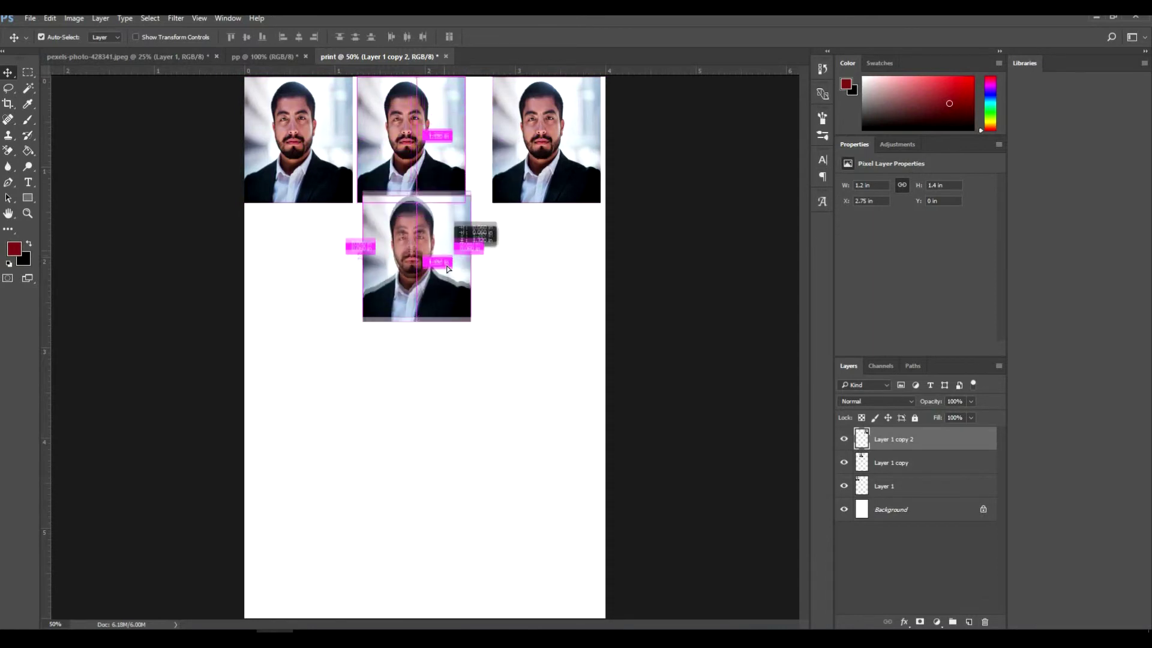
drag(467, 168, 452, 311)
drag(417, 143, 428, 146)
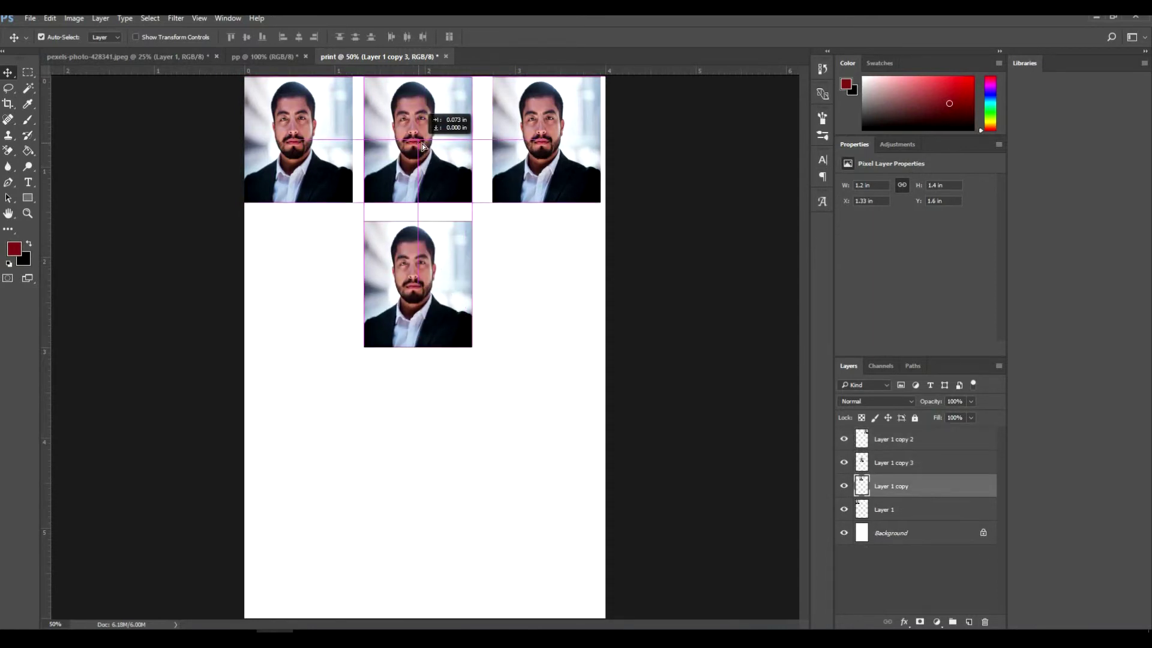
drag(428, 145, 429, 143)
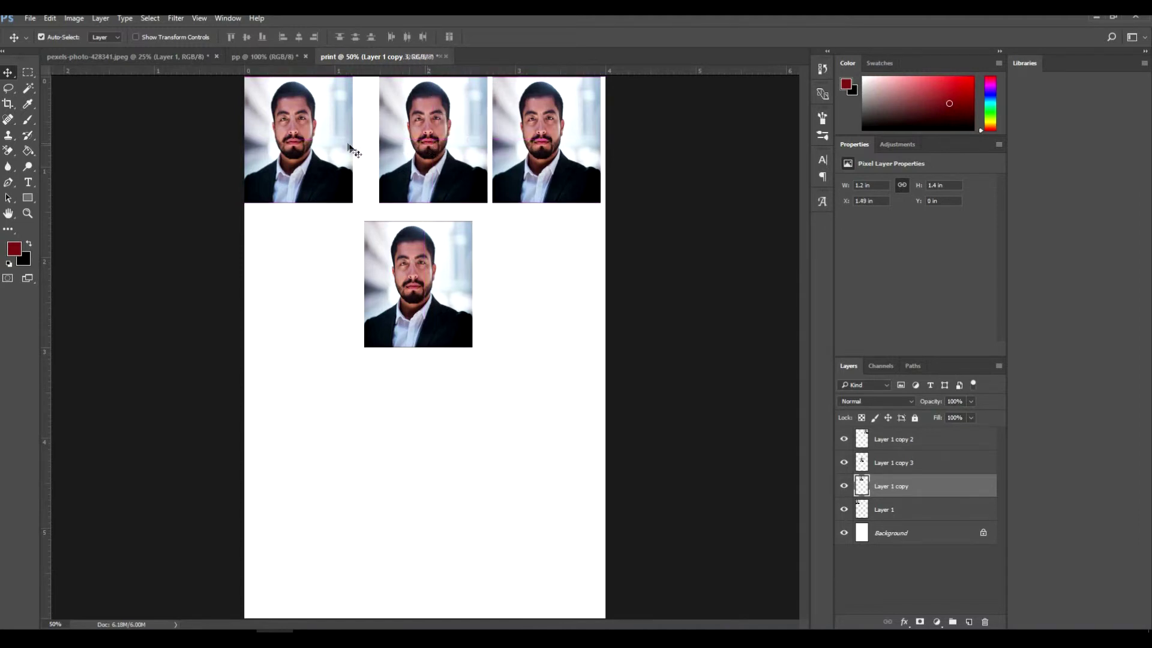
drag(325, 134, 334, 135)
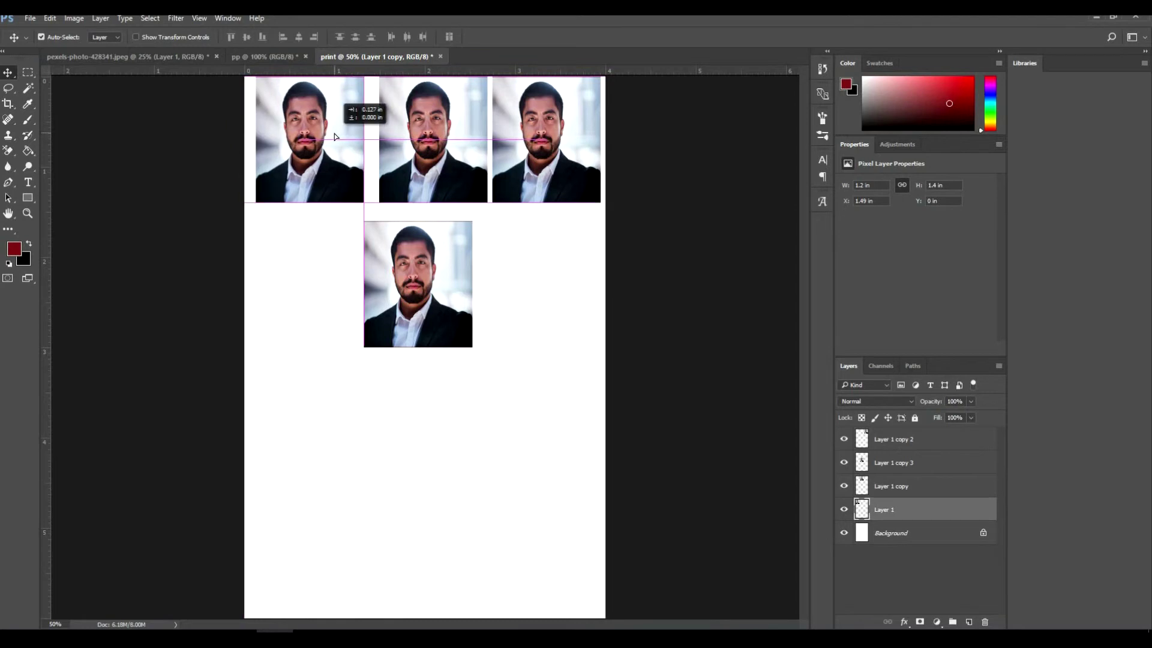
drag(334, 137, 334, 136)
drag(420, 126, 417, 123)
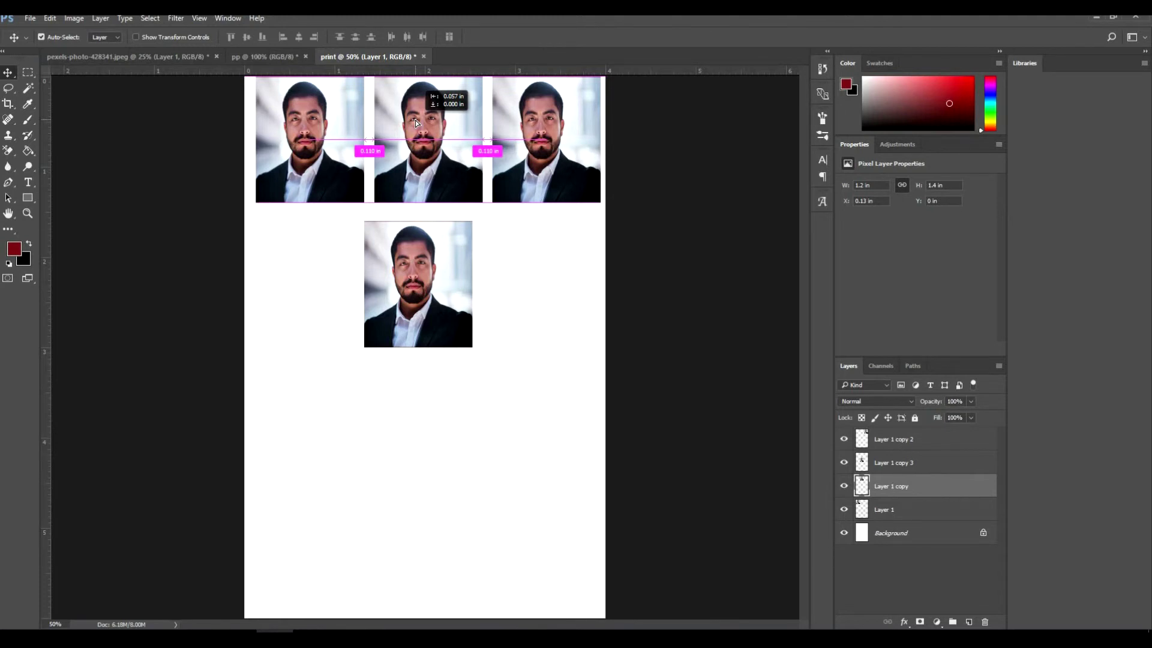
drag(416, 122, 417, 122)
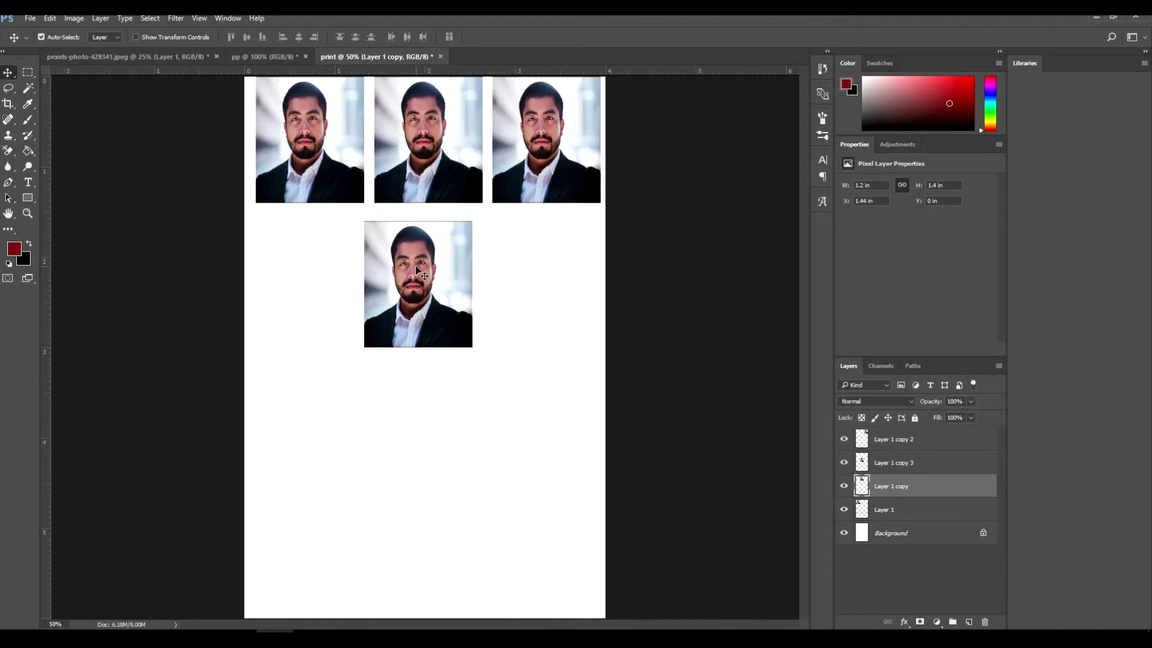
Move the row-two photo under the top-left photo and copy it further down
drag(416, 266, 311, 259)
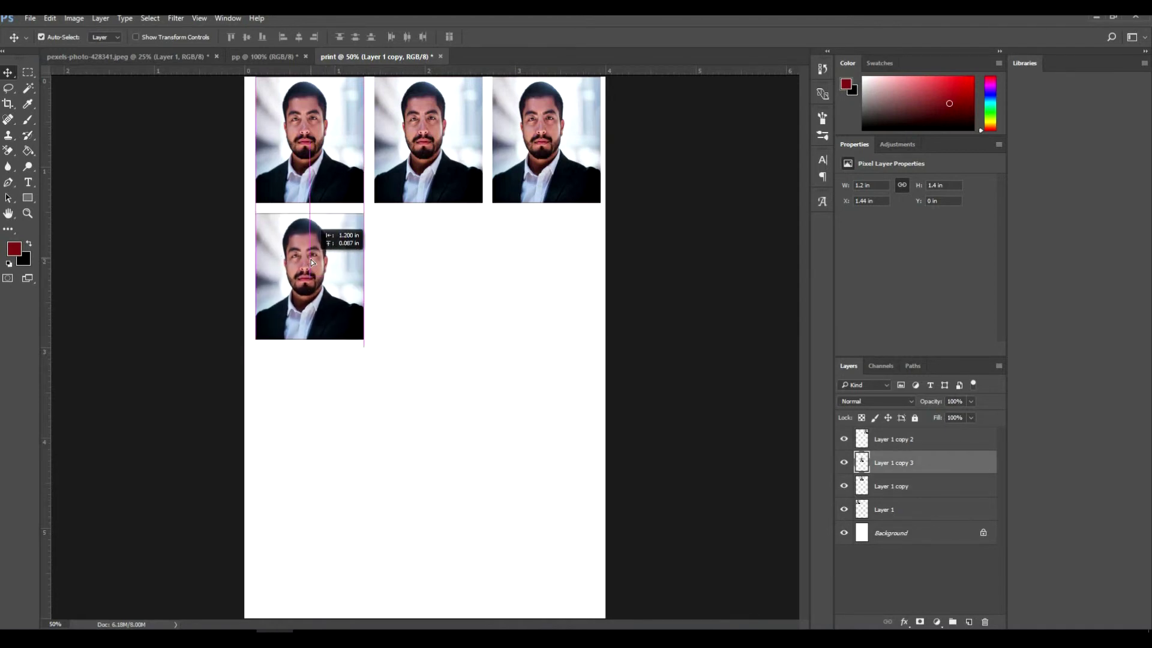
drag(311, 259, 311, 259)
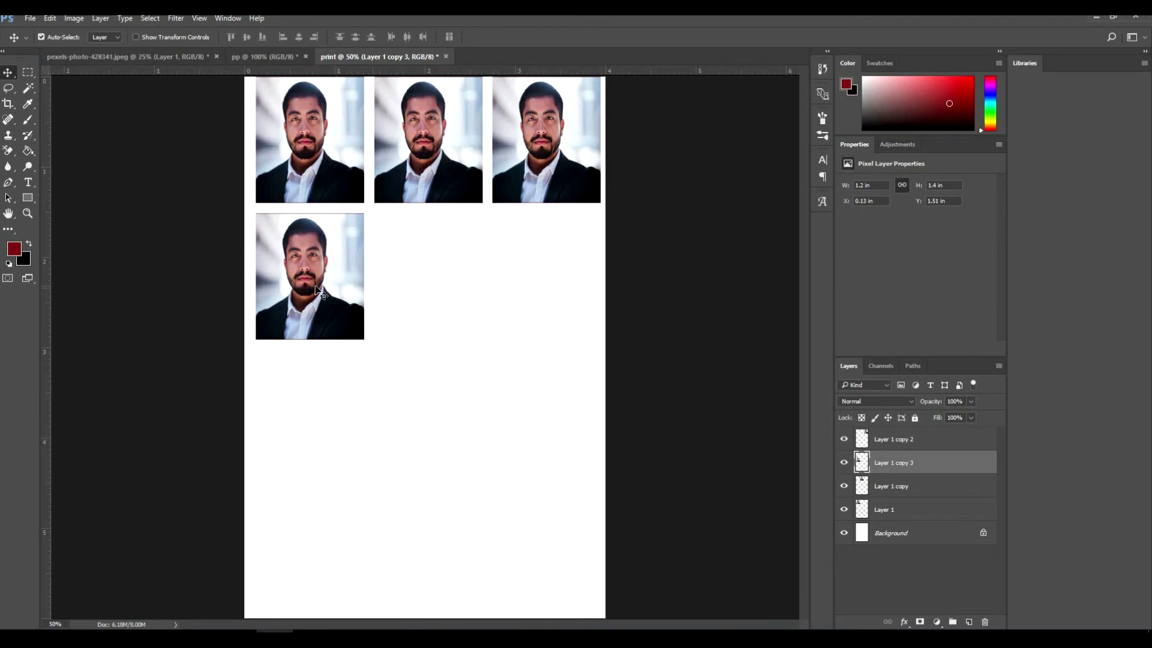
drag(315, 280, 318, 547)
Copy the middle photo into rows two and three, align them, and start the right column
drag(410, 155, 412, 300)
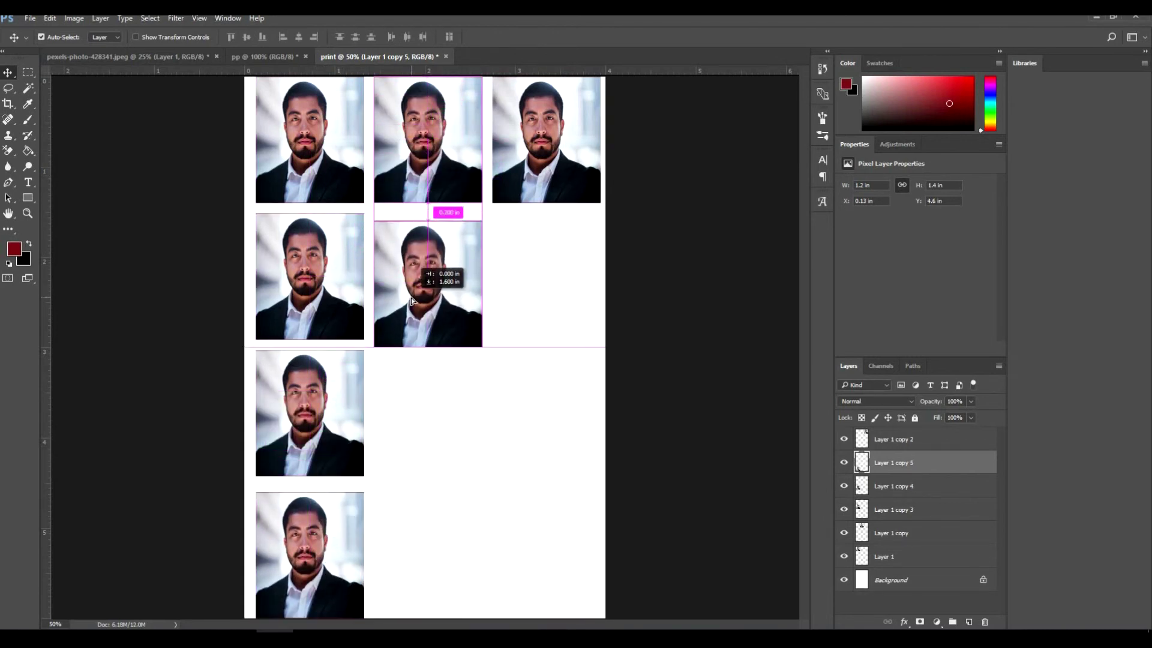
drag(411, 297, 426, 395)
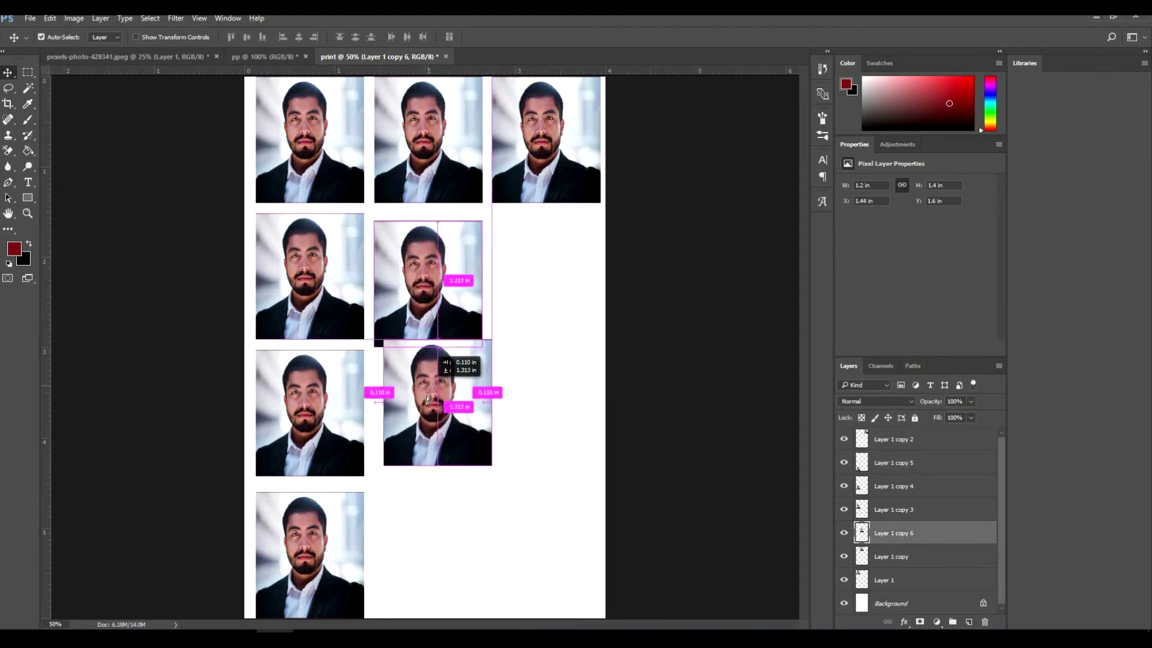
drag(426, 395, 417, 400)
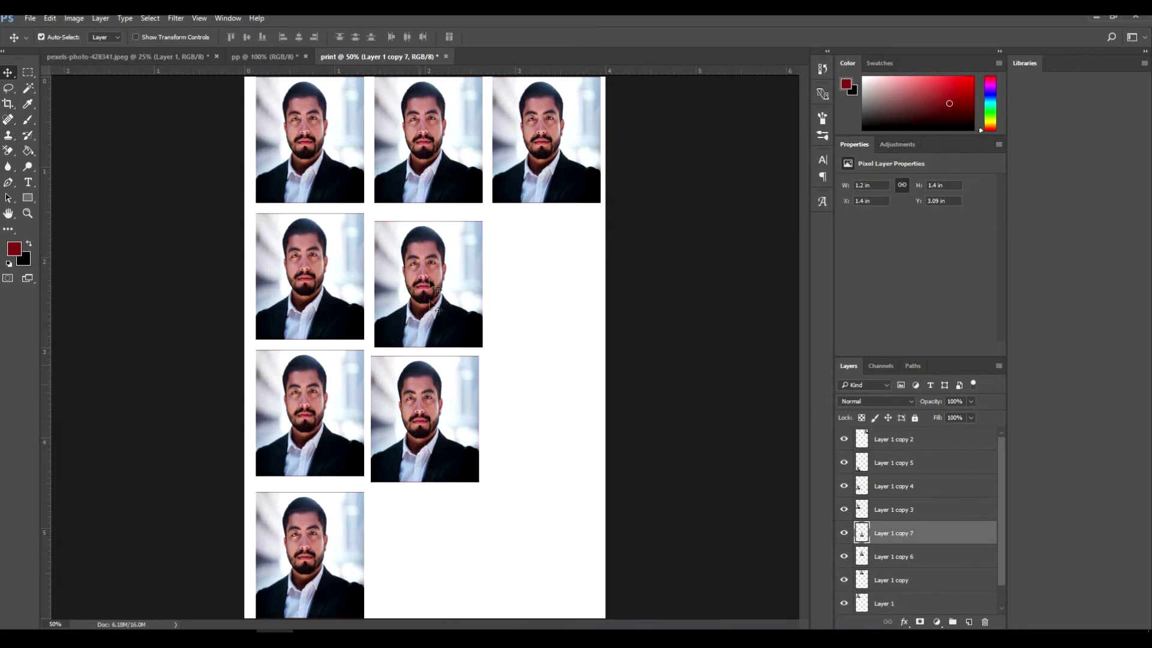
drag(429, 286, 426, 271)
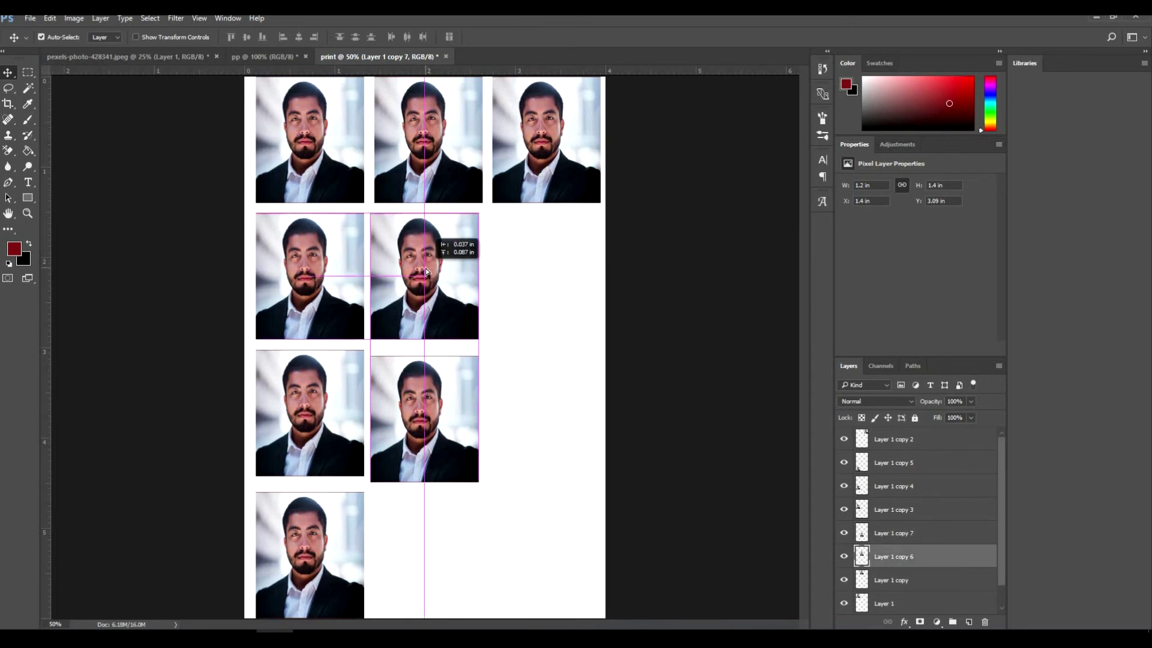
drag(427, 271, 430, 270)
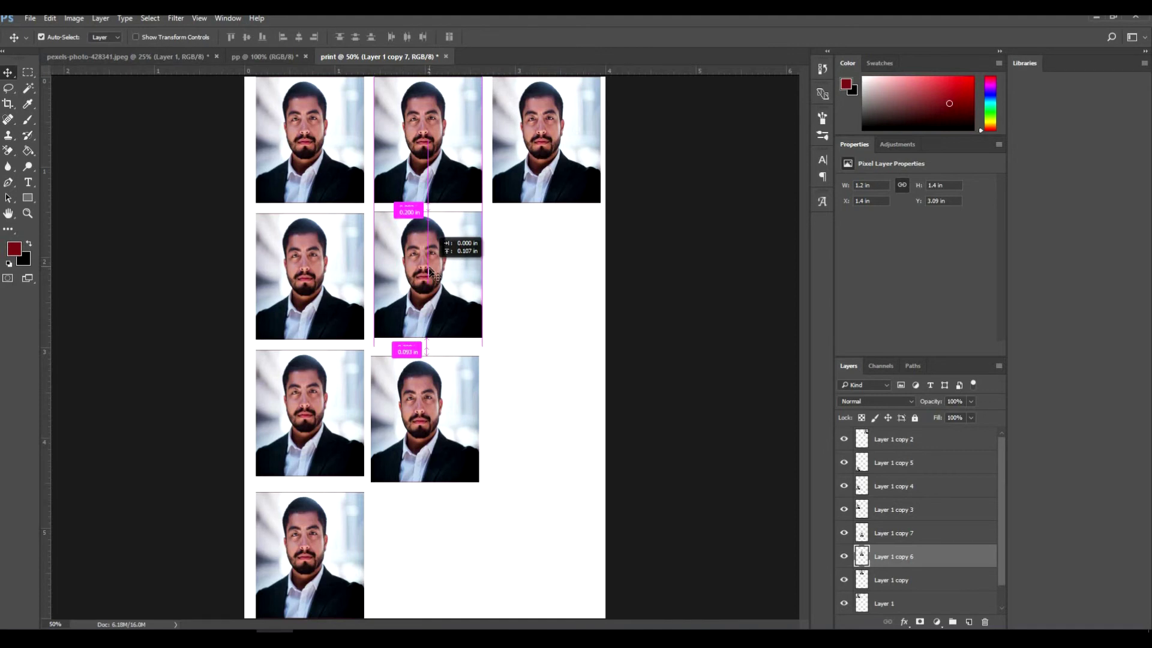
drag(428, 399, 427, 393)
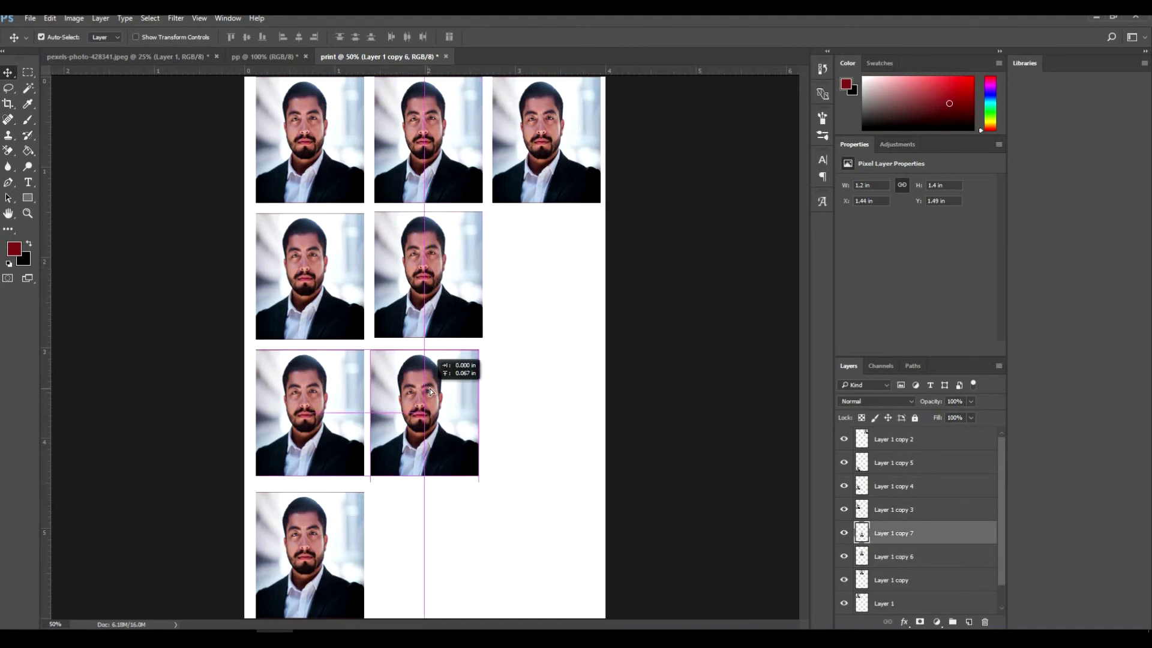
drag(427, 393, 436, 391)
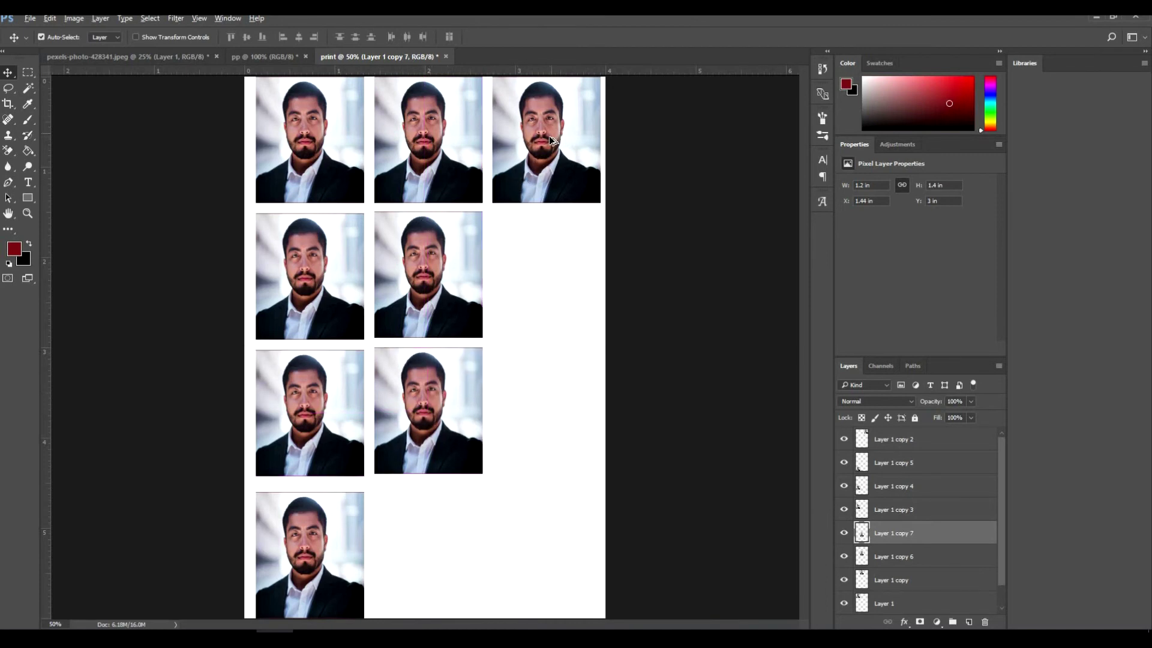
drag(545, 137, 549, 510)
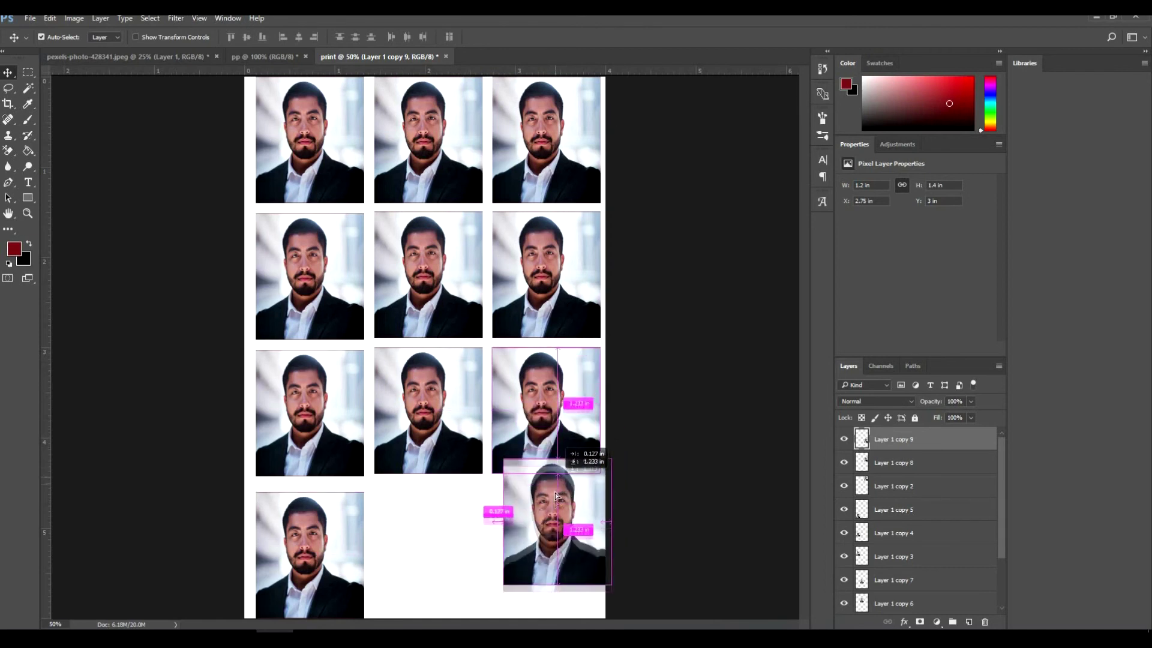
Alt-drag photo copies into row 4's right and middle slots to complete the twelve-photo grid
drag(549, 510, 544, 510)
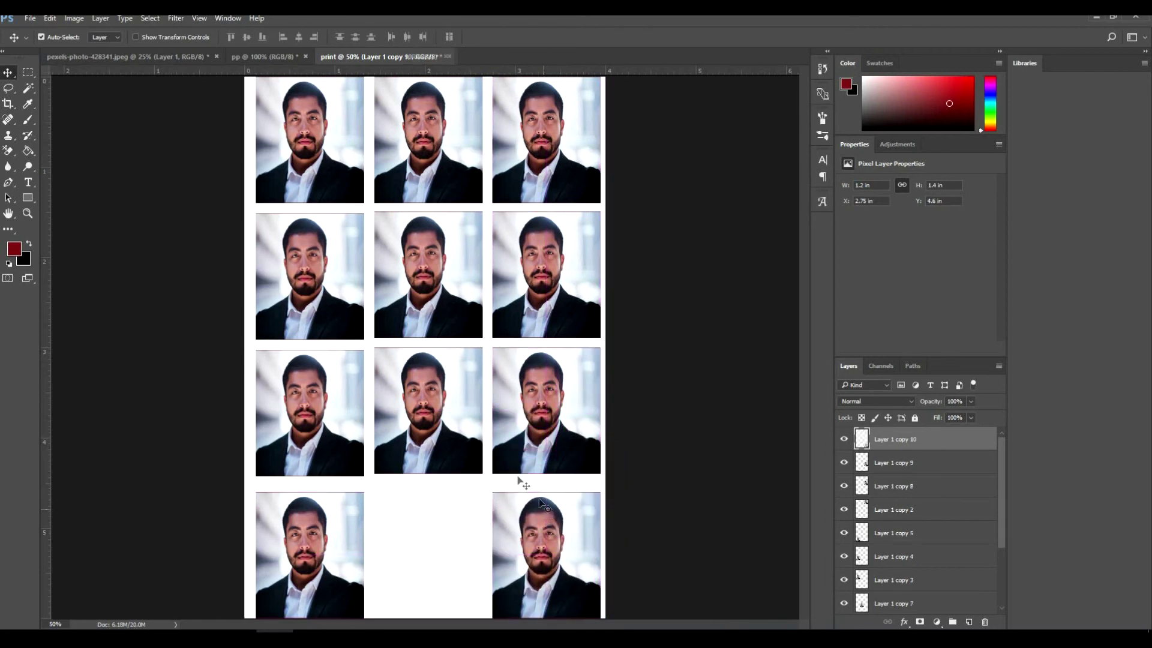
drag(430, 443, 427, 564)
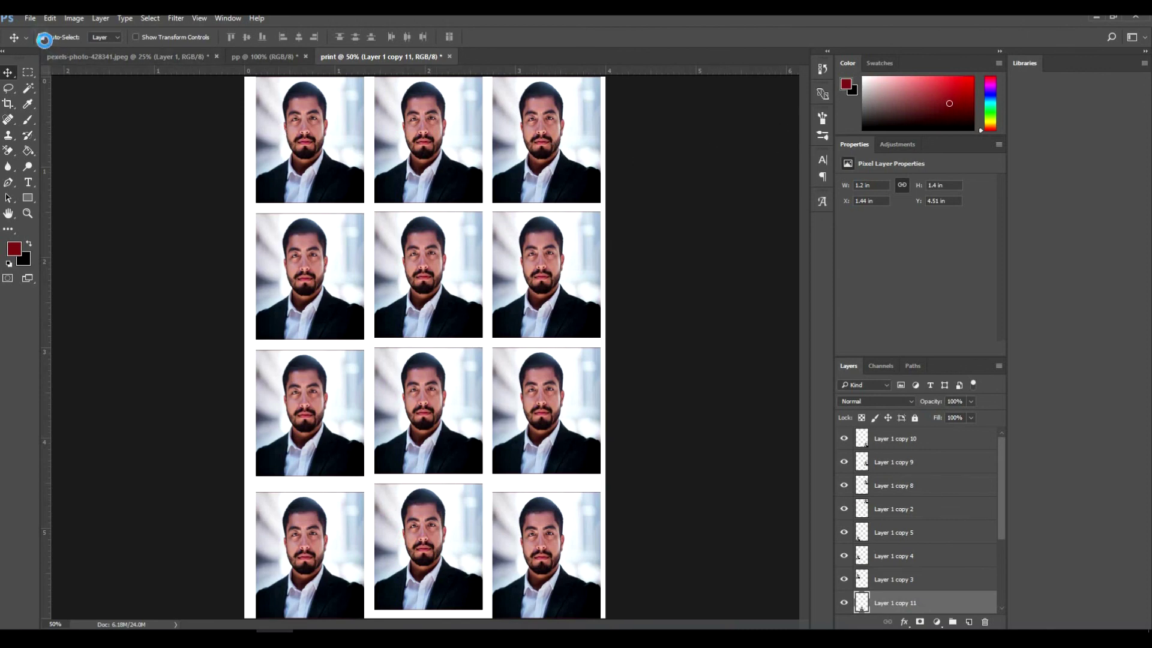
click(31, 18)
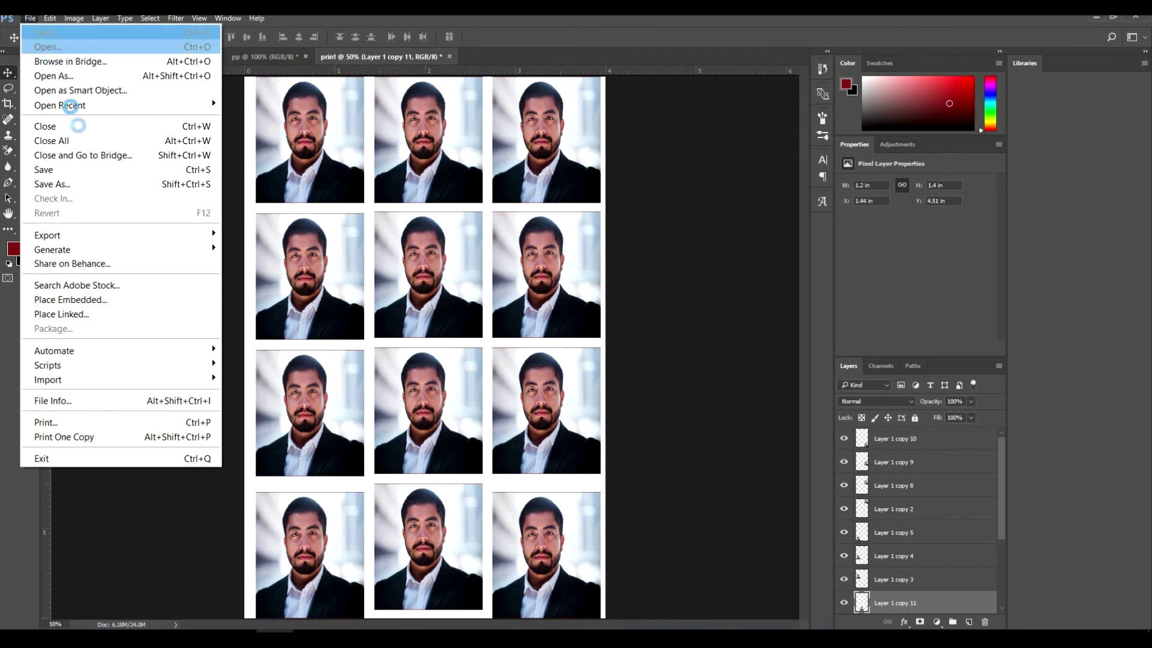
Save As under the name 'print' and show the Save as type format list
click(92, 185)
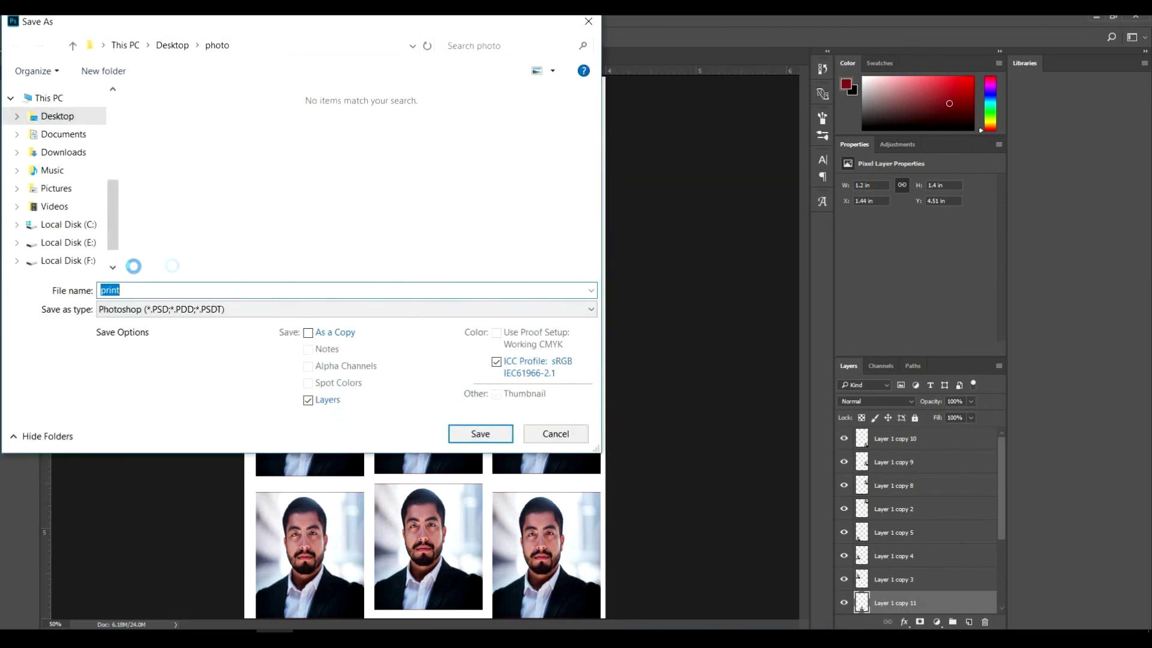
click(246, 311)
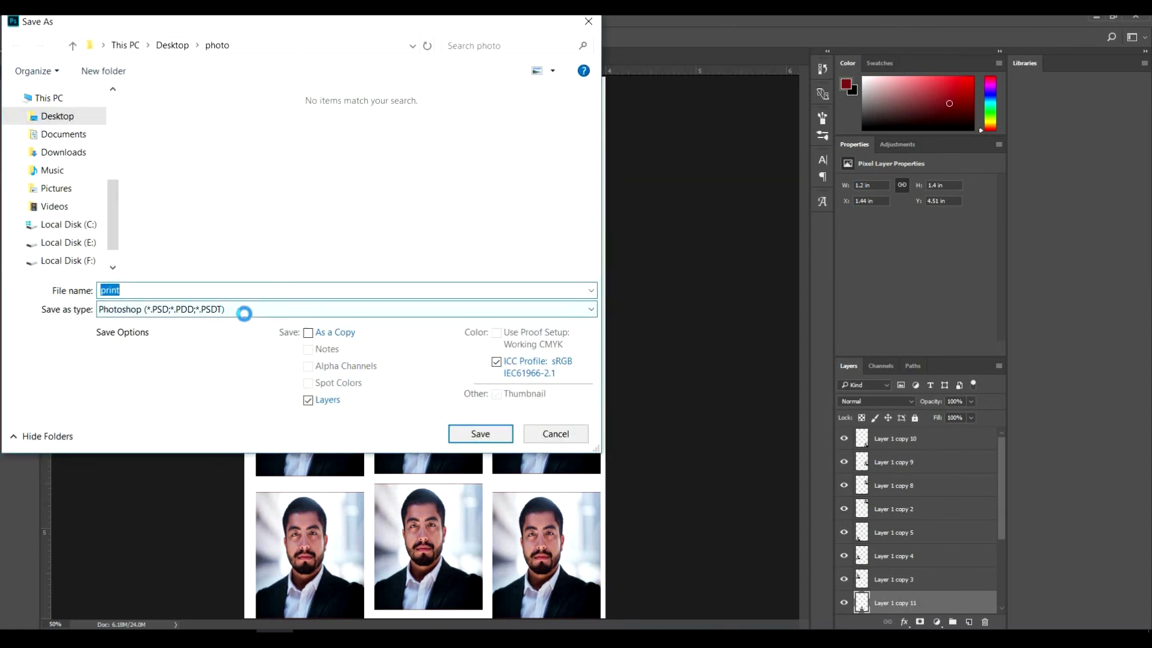